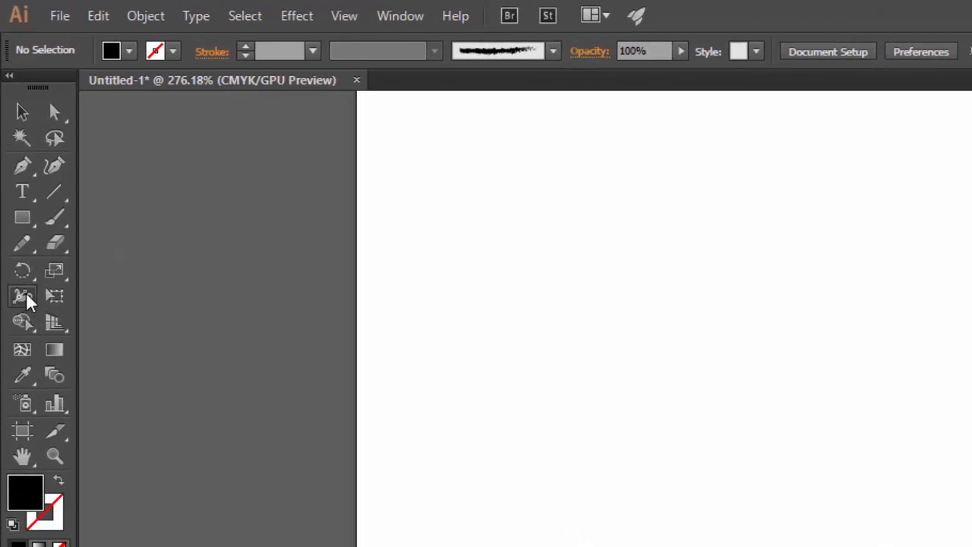
# Reveal the Width Tool flyout with the Warp, Twirl, Pucker, Bloat, Scallop, Crystallize and Wrinkle tools.
pyautogui.moveTo(27, 302); pyautogui.dragTo(91, 300)
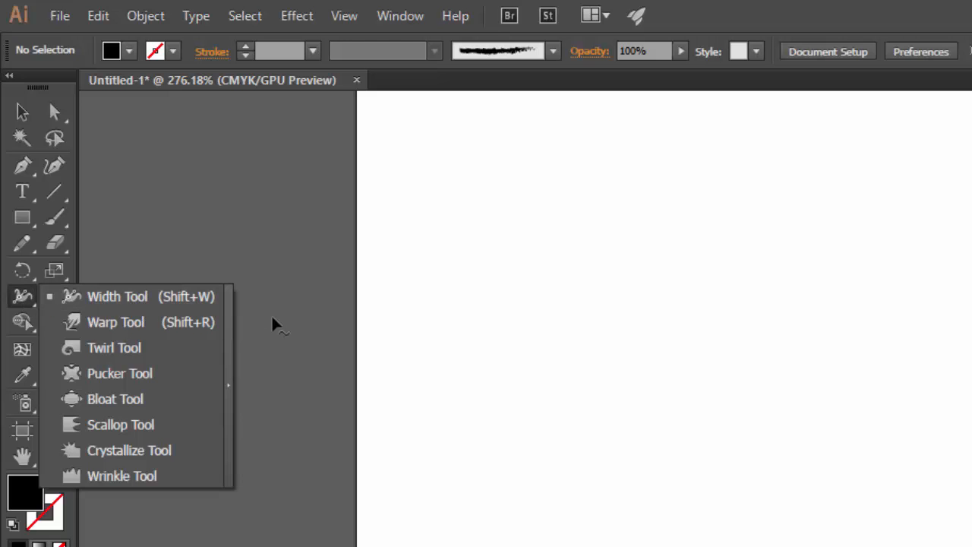
# Tear off the width and liquify tools into a floating panel and move it aside.
pyautogui.click(230, 364)
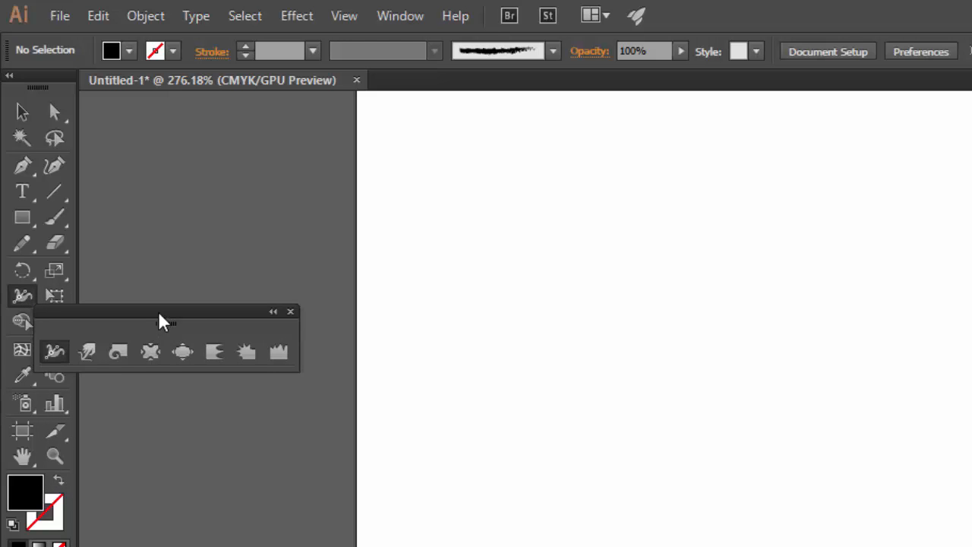
pyautogui.moveTo(160, 319); pyautogui.dragTo(531, 171)
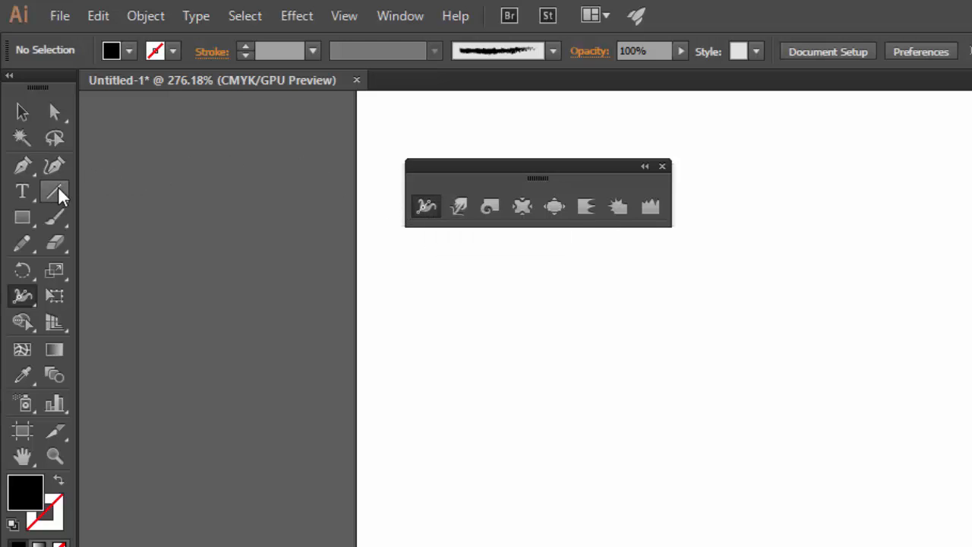
pyautogui.click(58, 227)
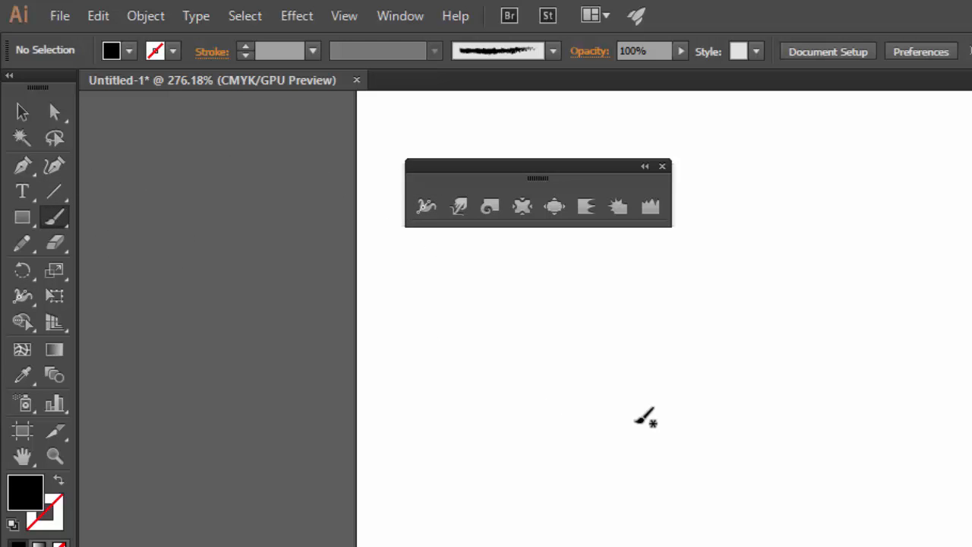
# Paint a rough Charcoal - Feather arc and enlarge the Brushes panel list.
pyautogui.moveTo(671, 307)
pyautogui.mouseDown()
pyautogui.moveTo(961, 327)
pyautogui.moveTo(971, 376)
pyautogui.mouseUp()
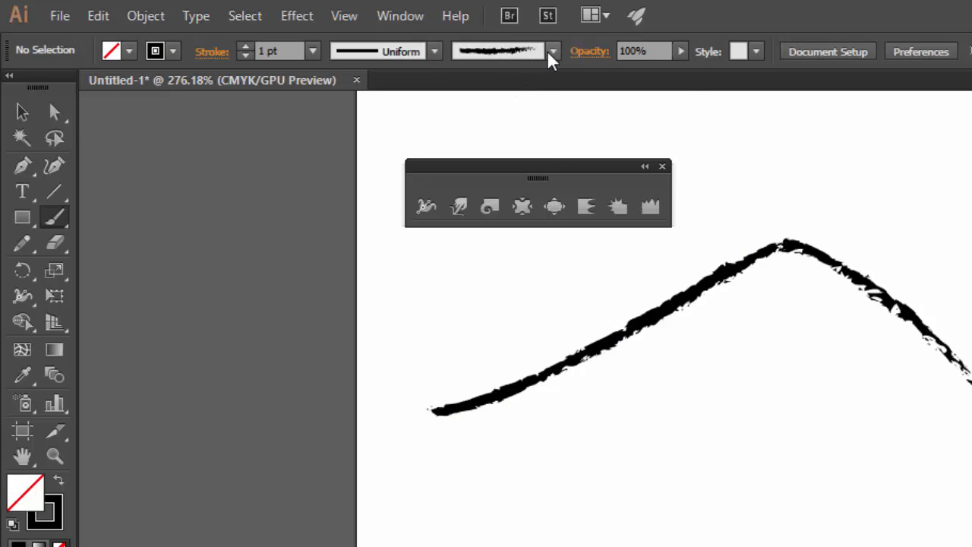
pyautogui.click(955, 182)
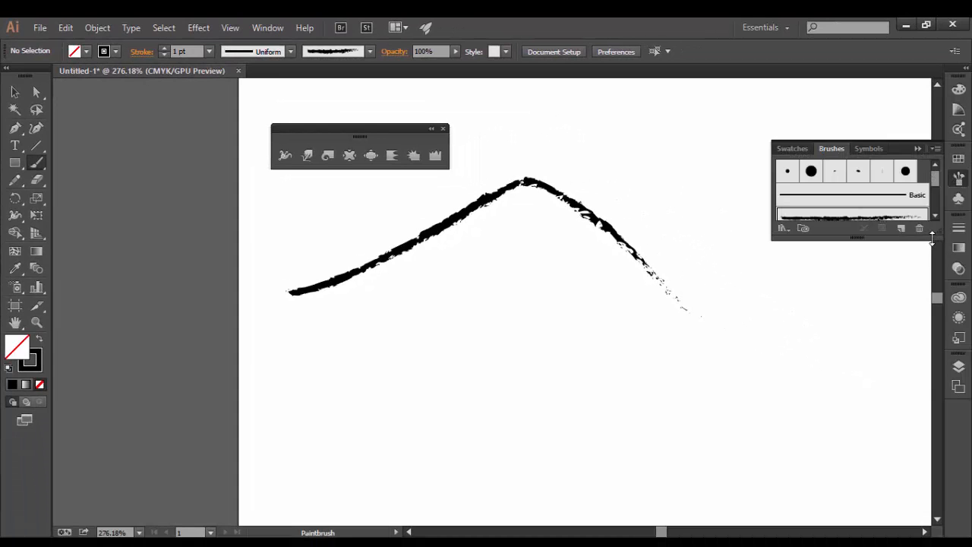
pyautogui.moveTo(932, 240); pyautogui.dragTo(932, 368)
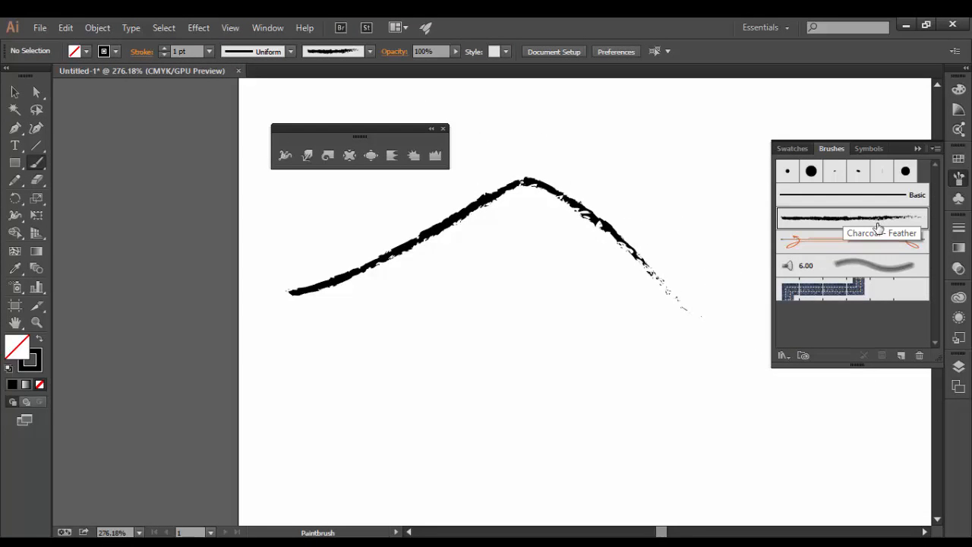
pyautogui.click(834, 173)
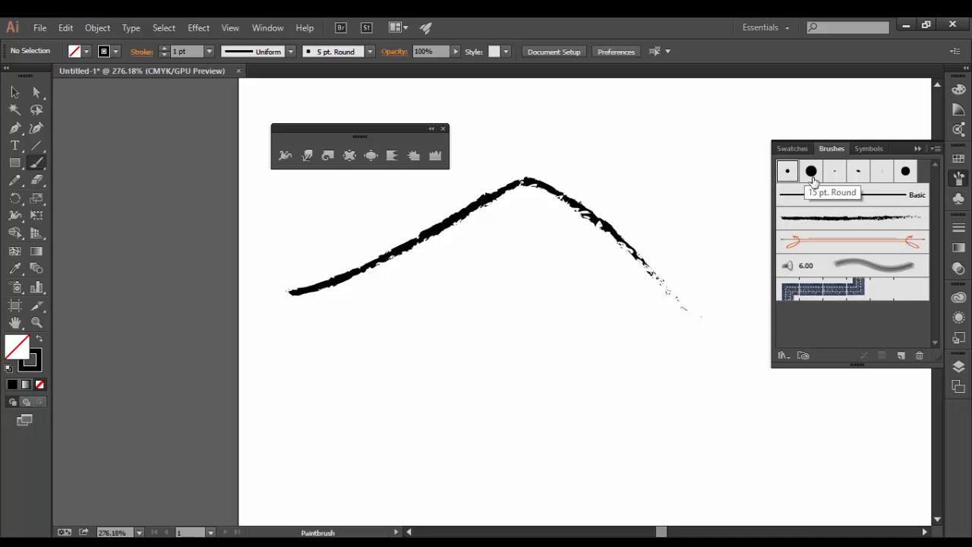
pyautogui.click(849, 220)
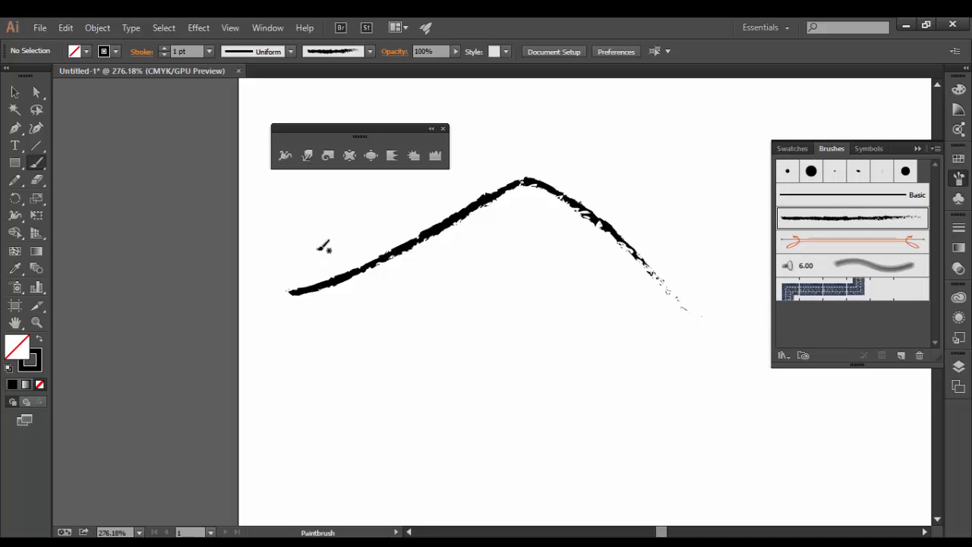
# Paint a thick stroke above the arc with the 15 pt. Round brush.
pyautogui.click(811, 172)
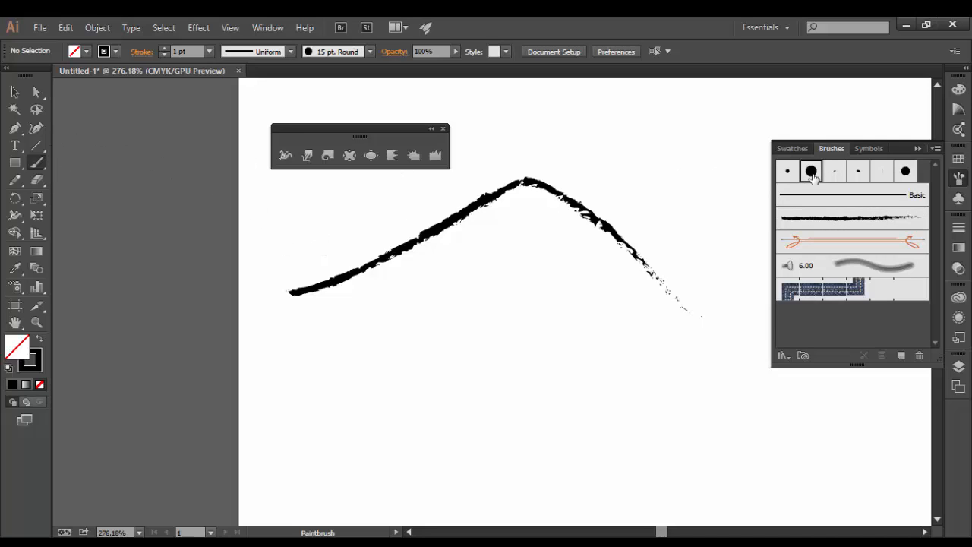
pyautogui.moveTo(502, 134)
pyautogui.mouseDown()
pyautogui.moveTo(633, 126)
pyautogui.moveTo(732, 225)
pyautogui.mouseUp()
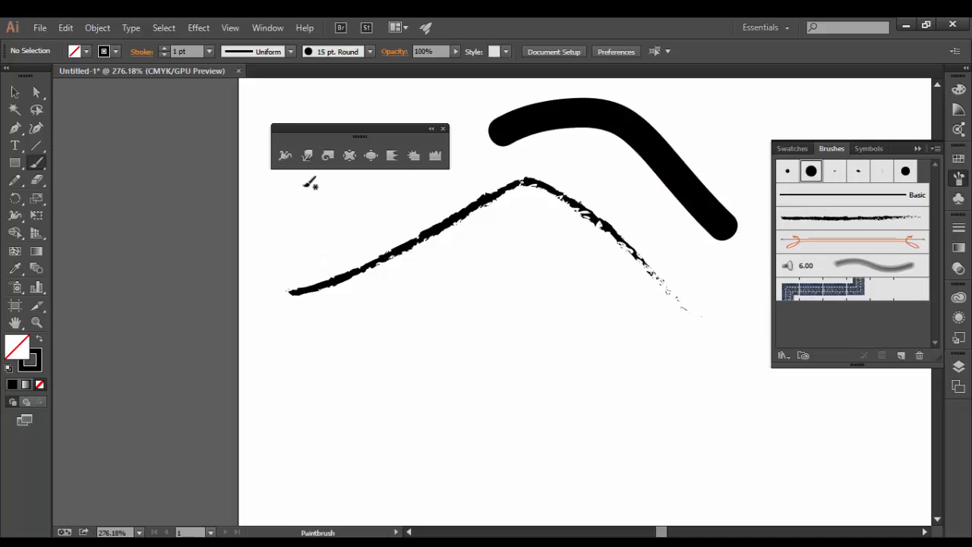
pyautogui.click(285, 157)
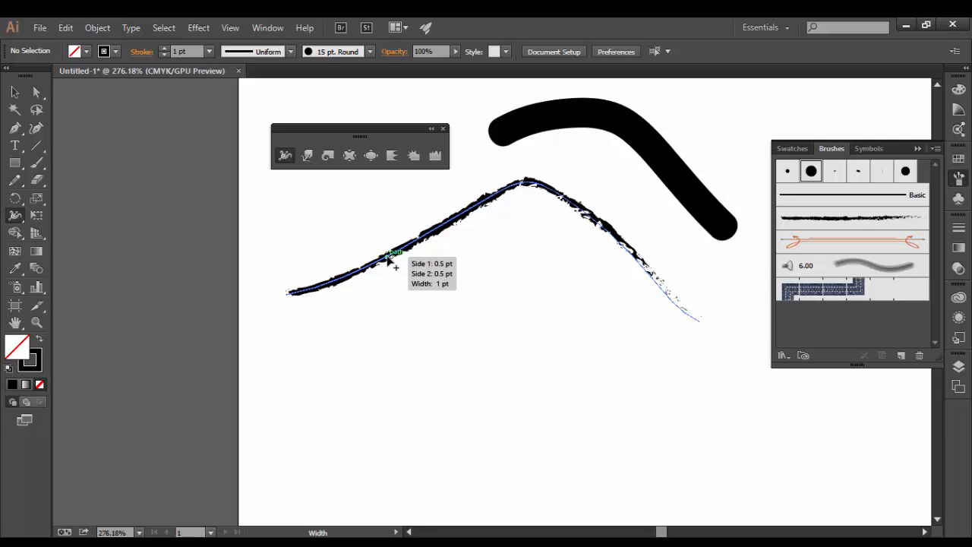
# Drag width points along the charcoal arc, thickening its left slope and tapering its right tail.
pyautogui.moveTo(389, 259)
pyautogui.mouseDown()
pyautogui.moveTo(401, 328)
pyautogui.moveTo(373, 278)
pyautogui.mouseUp()
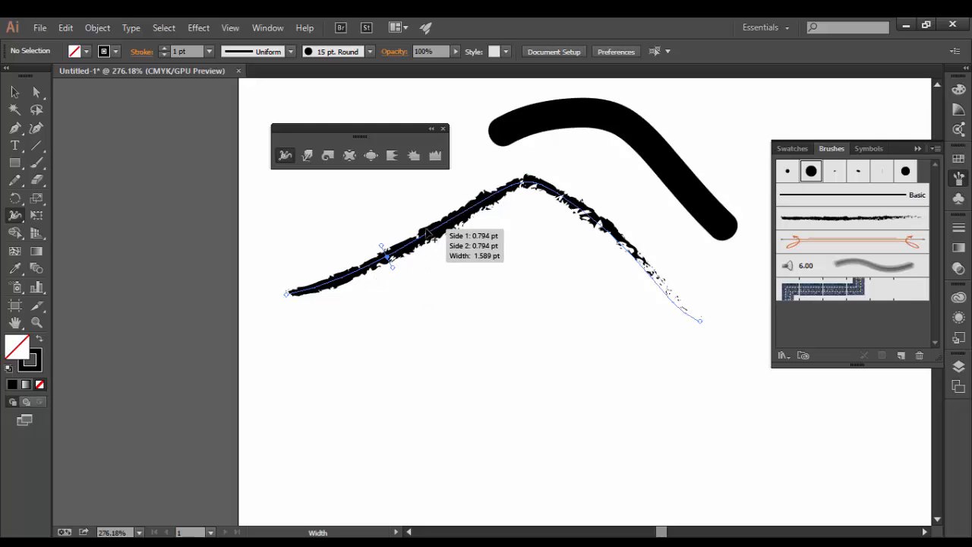
pyautogui.moveTo(444, 232); pyautogui.dragTo(450, 248)
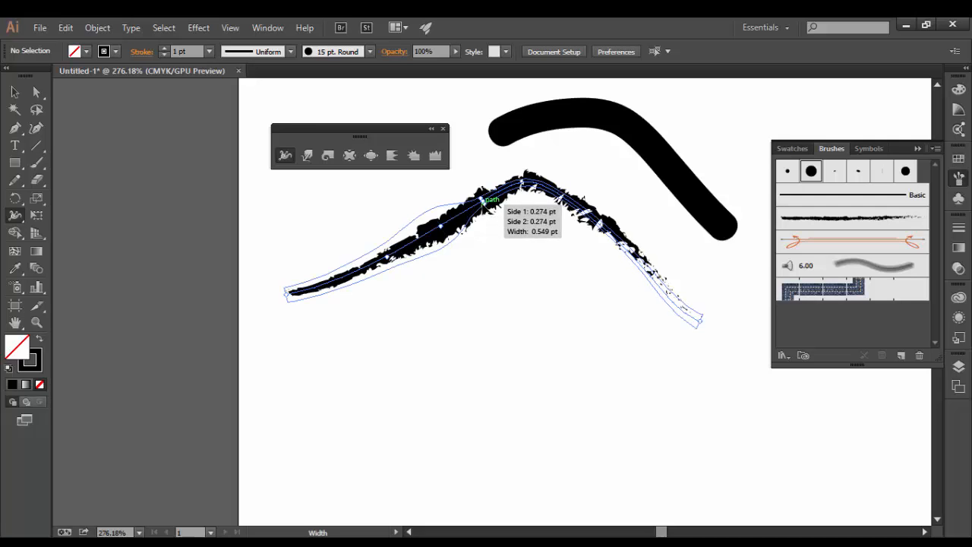
pyautogui.moveTo(483, 203); pyautogui.dragTo(482, 201)
pyautogui.moveTo(562, 196)
pyautogui.mouseDown()
pyautogui.moveTo(553, 212)
pyautogui.moveTo(578, 188)
pyautogui.moveTo(555, 211)
pyautogui.moveTo(572, 226)
pyautogui.mouseUp()
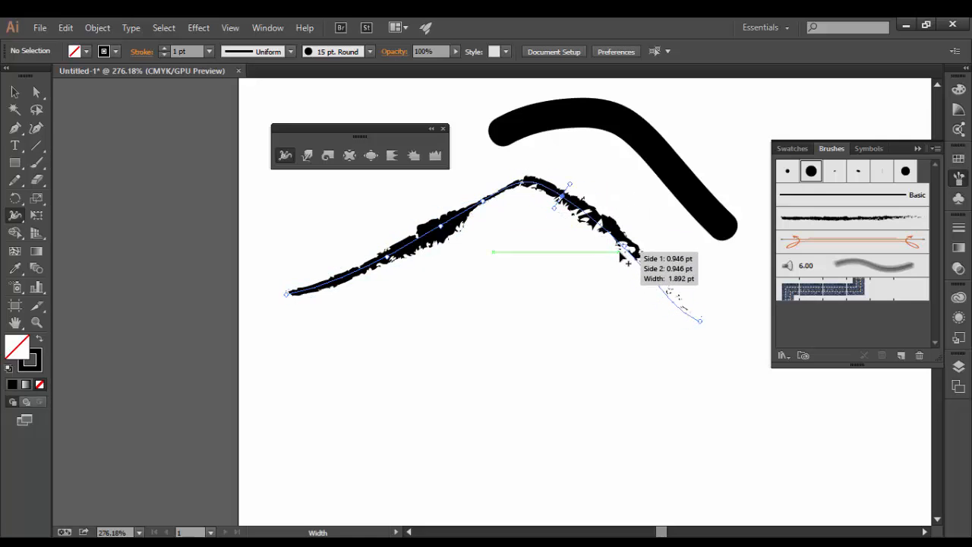
pyautogui.moveTo(627, 250); pyautogui.dragTo(653, 263)
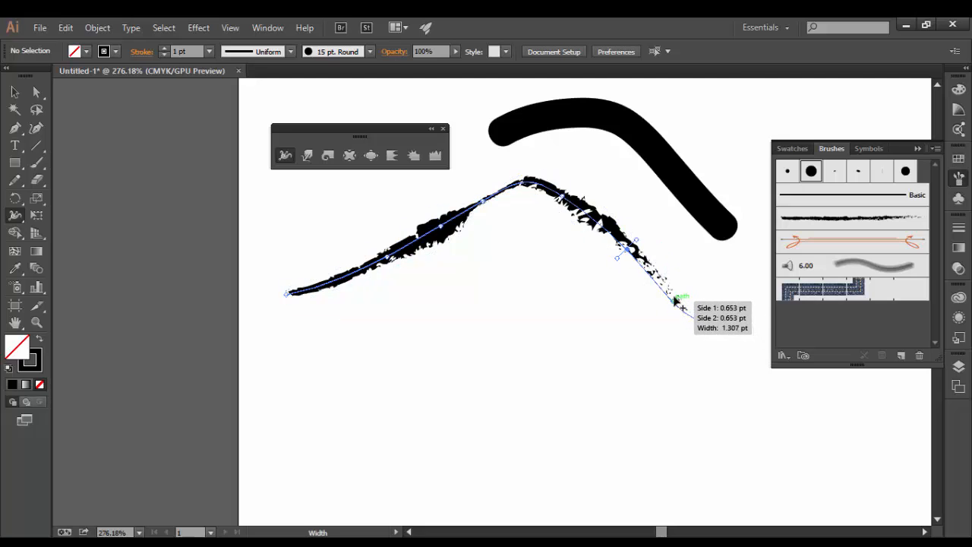
pyautogui.moveTo(673, 300); pyautogui.dragTo(672, 298)
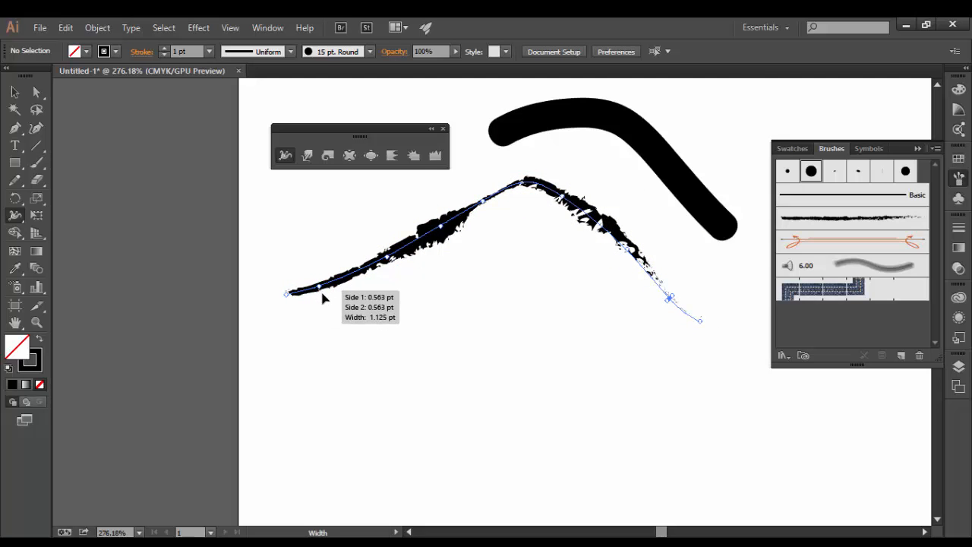
pyautogui.moveTo(321, 297)
pyautogui.mouseDown()
pyautogui.moveTo(327, 304)
pyautogui.moveTo(319, 289)
pyautogui.moveTo(293, 298)
pyautogui.moveTo(288, 289)
pyautogui.moveTo(303, 319)
pyautogui.moveTo(307, 306)
pyautogui.mouseUp()
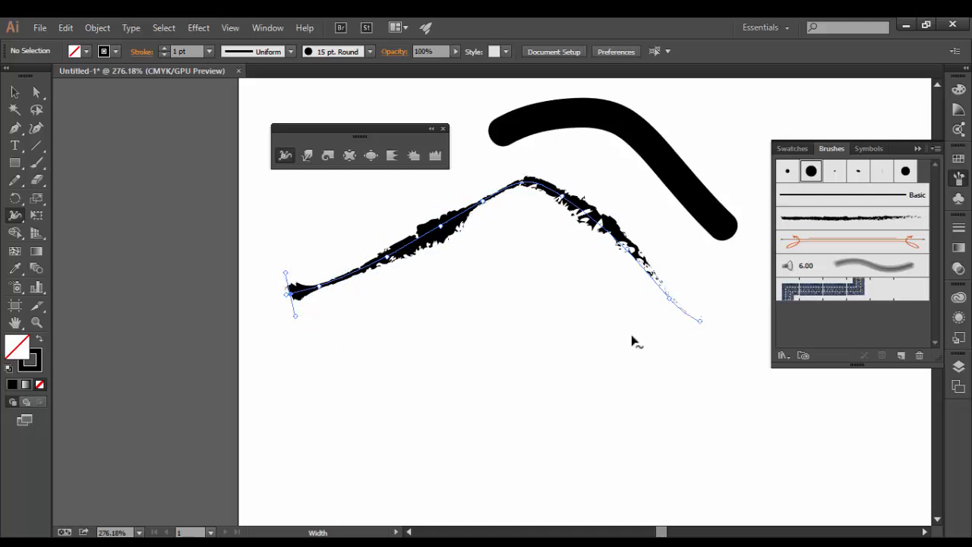
pyautogui.click(16, 93)
pyautogui.click(365, 241)
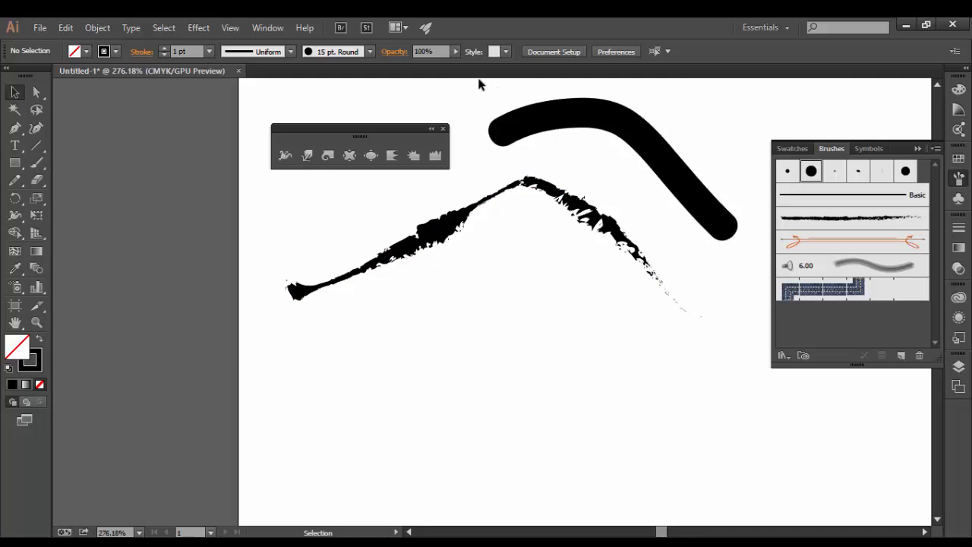
# Delete both brush strokes and draw a solid black rectangle with no stroke.
pyautogui.moveTo(593, 248); pyautogui.dragTo(692, 333)
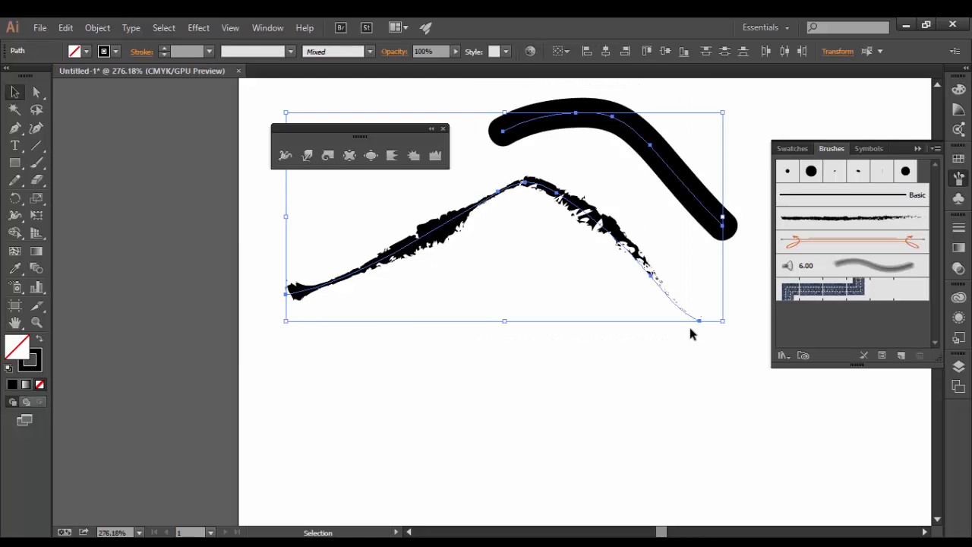
pyautogui.press('Delete')
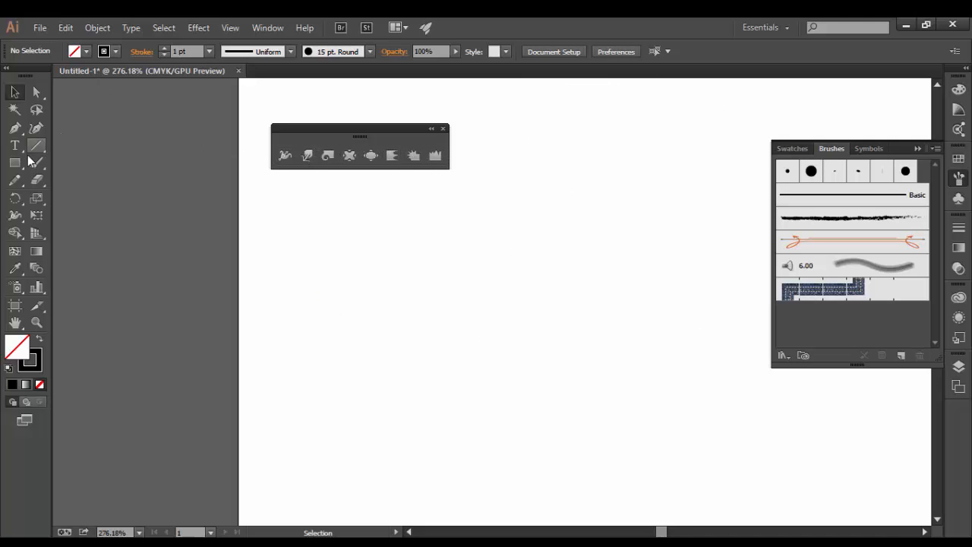
pyautogui.moveTo(384, 222); pyautogui.dragTo(588, 346)
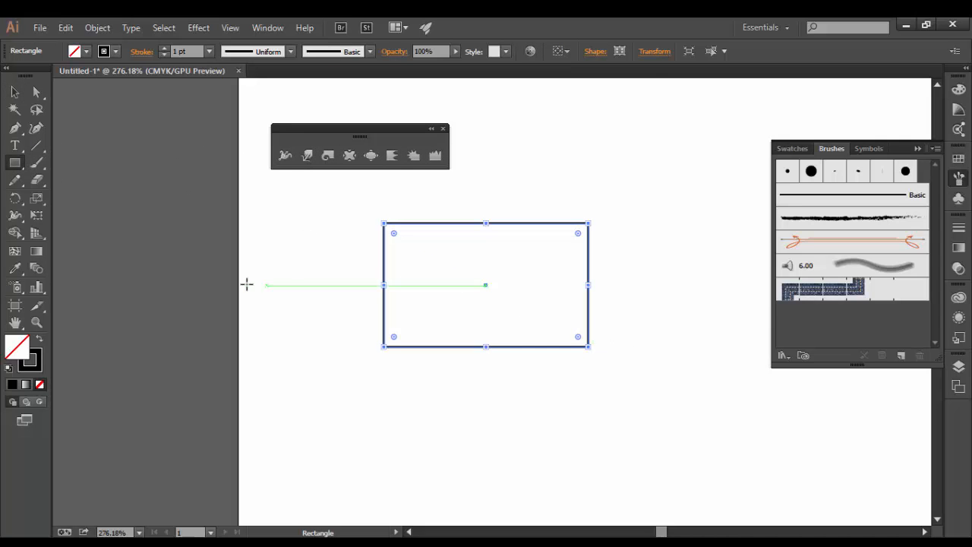
pyautogui.click(39, 342)
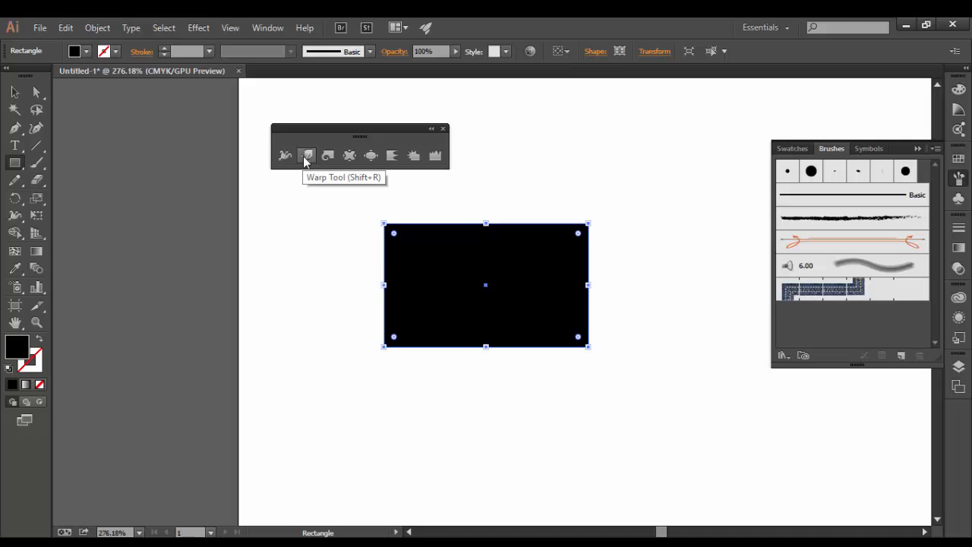
pyautogui.click(304, 156)
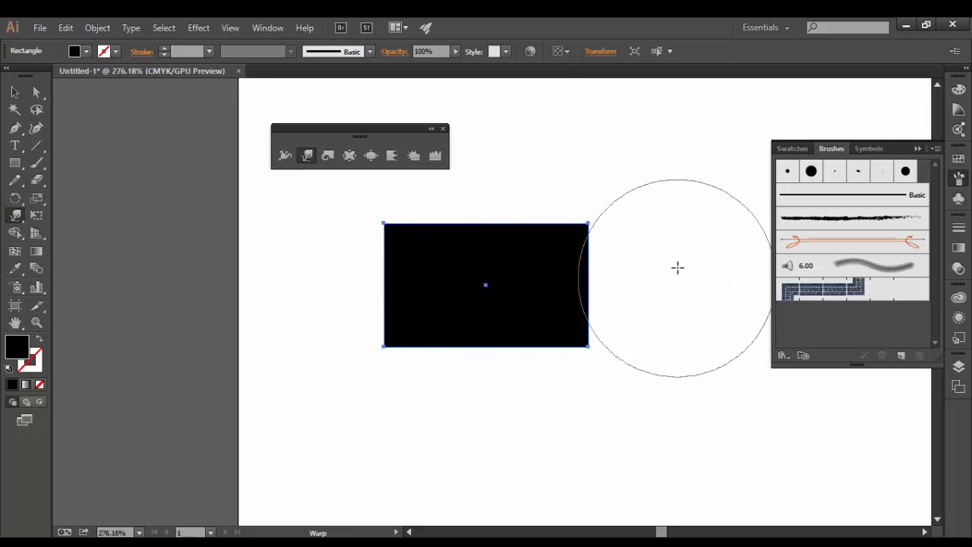
# Warp the rectangle: round its top-right corner, pull a lower-left lobe and a long bottom-right point.
pyautogui.moveTo(595, 225); pyautogui.dragTo(565, 230)
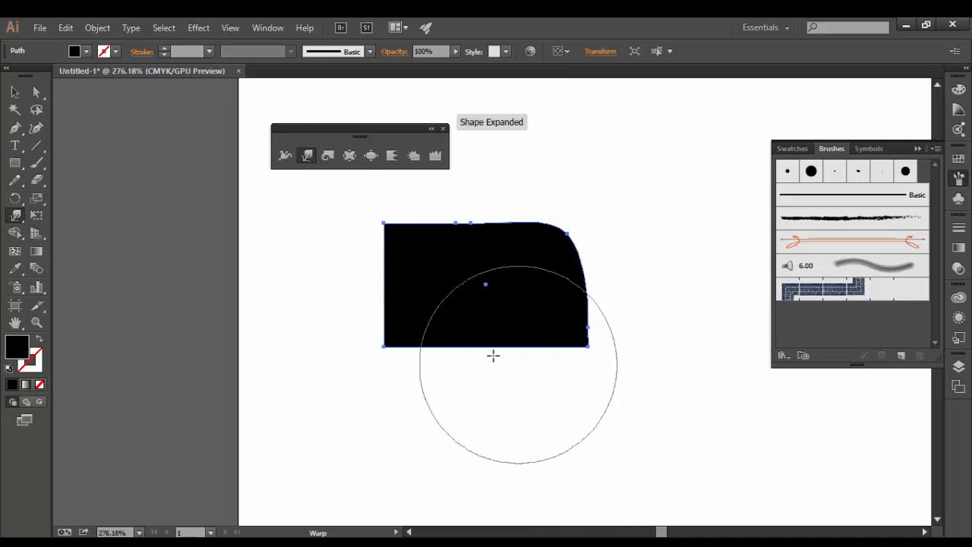
pyautogui.moveTo(441, 342)
pyautogui.mouseDown()
pyautogui.moveTo(388, 388)
pyautogui.moveTo(372, 486)
pyautogui.mouseUp()
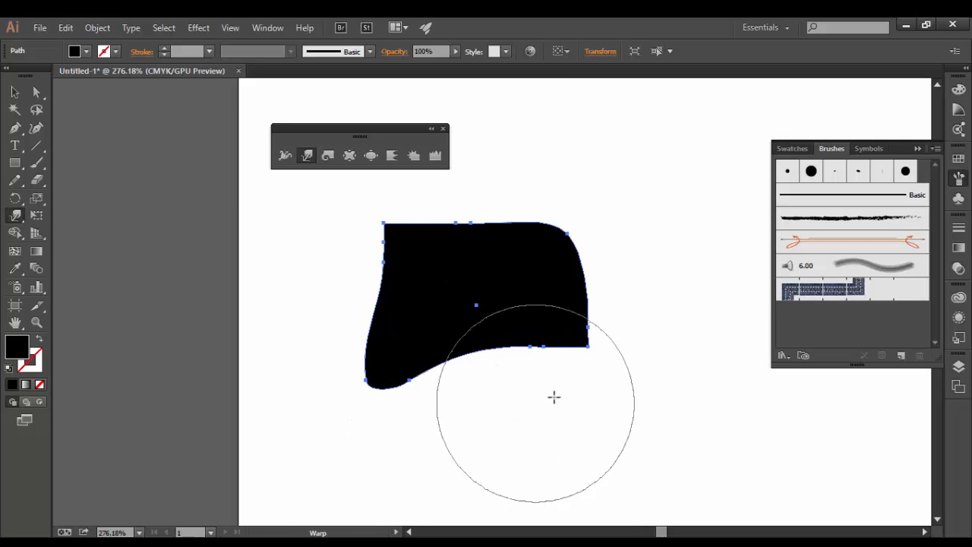
pyautogui.moveTo(566, 339)
pyautogui.mouseDown()
pyautogui.moveTo(710, 464)
pyautogui.moveTo(722, 457)
pyautogui.mouseUp()
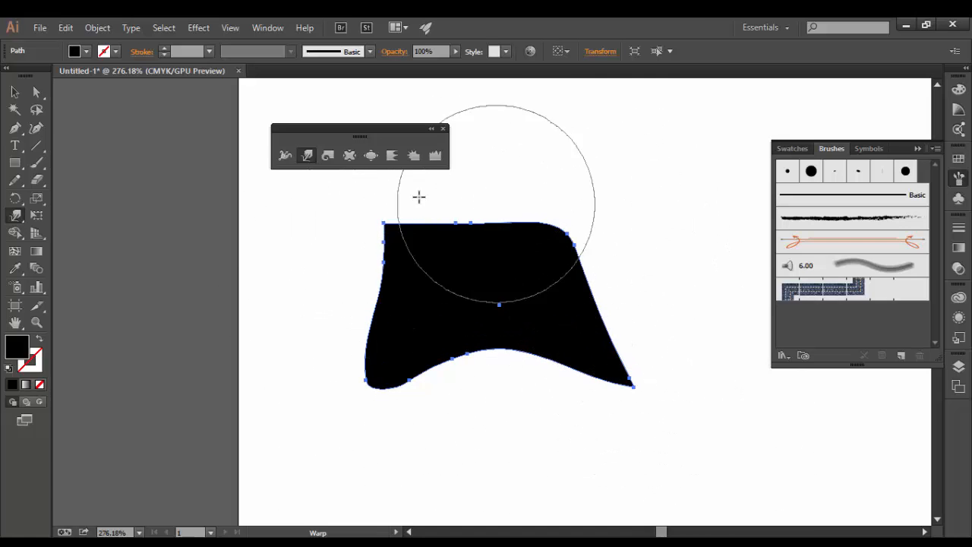
pyautogui.doubleClick(307, 157)
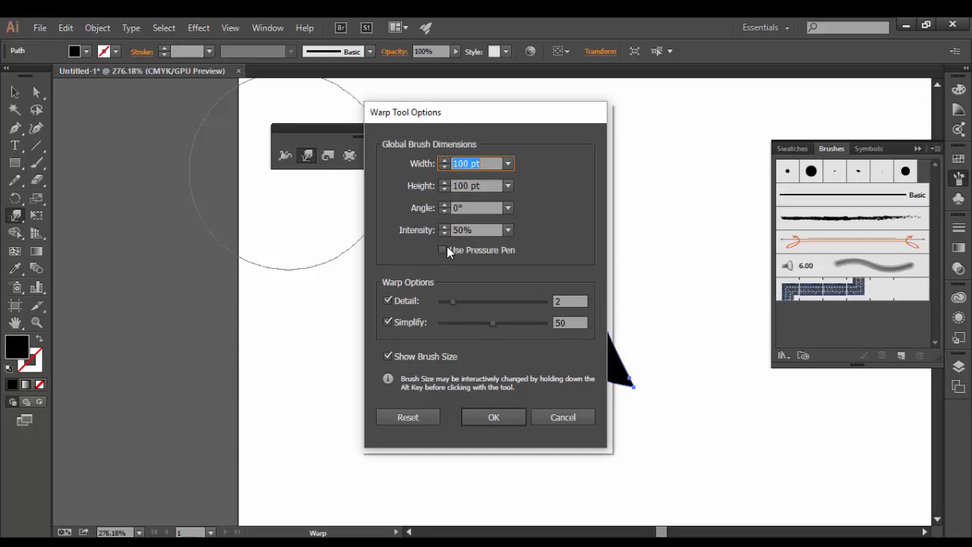
# Cancel the Warp Tool Options dialog, leaving the warp settings unchanged.
pyautogui.click(570, 417)
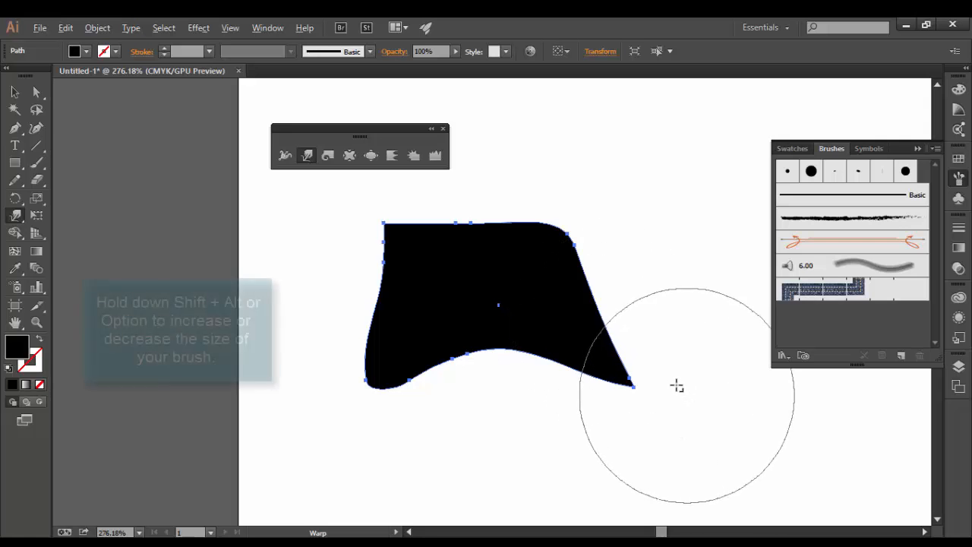
# Shrink the warp brush, then bulge the right edge and top-left and pull a pointed lower-left foot.
pyautogui.moveTo(676, 386)
pyautogui.mouseDown()
pyautogui.moveTo(722, 537)
pyautogui.moveTo(636, 291)
pyautogui.mouseUp()
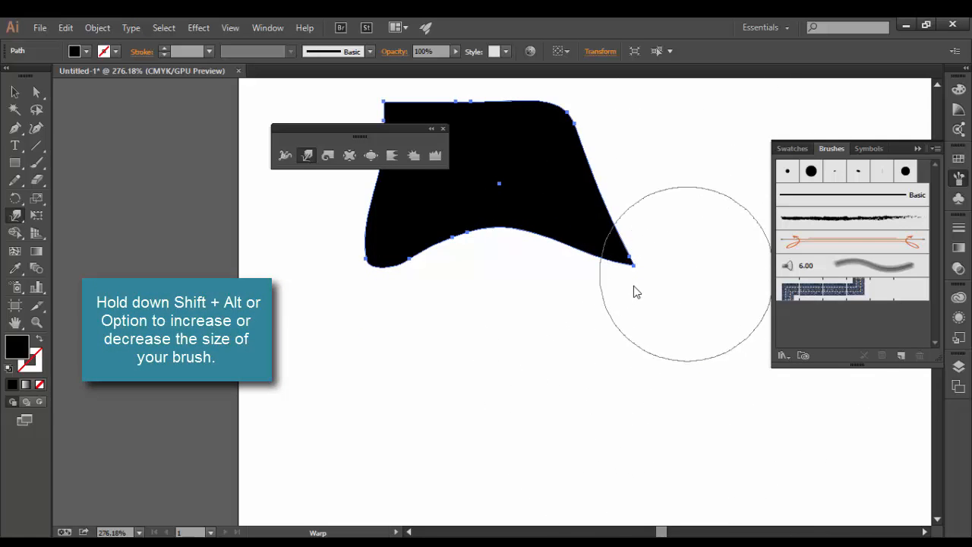
pyautogui.moveTo(553, 361)
pyautogui.mouseDown()
pyautogui.moveTo(527, 347)
pyautogui.moveTo(575, 401)
pyautogui.moveTo(499, 329)
pyautogui.moveTo(569, 412)
pyautogui.moveTo(515, 372)
pyautogui.moveTo(493, 319)
pyautogui.moveTo(509, 436)
pyautogui.moveTo(515, 403)
pyautogui.mouseUp()
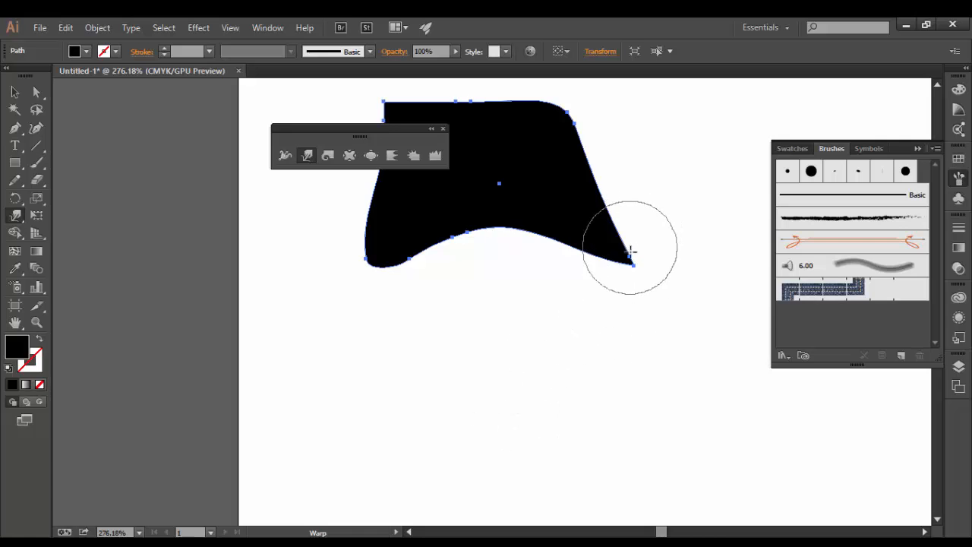
pyautogui.moveTo(629, 245)
pyautogui.mouseDown()
pyautogui.moveTo(591, 254)
pyautogui.moveTo(587, 227)
pyautogui.mouseUp()
pyautogui.moveTo(565, 145)
pyautogui.mouseDown()
pyautogui.moveTo(618, 157)
pyautogui.moveTo(674, 145)
pyautogui.mouseUp()
pyautogui.scroll(5, 544, 165)
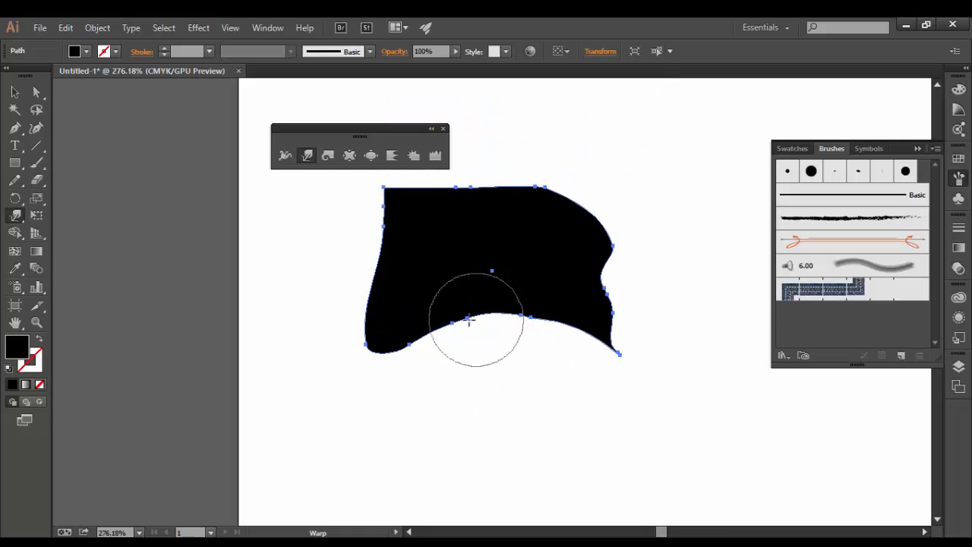
pyautogui.moveTo(404, 234)
pyautogui.mouseDown()
pyautogui.moveTo(300, 235)
pyautogui.moveTo(240, 218)
pyautogui.moveTo(295, 351)
pyautogui.mouseUp()
pyautogui.moveTo(400, 391); pyautogui.dragTo(278, 365)
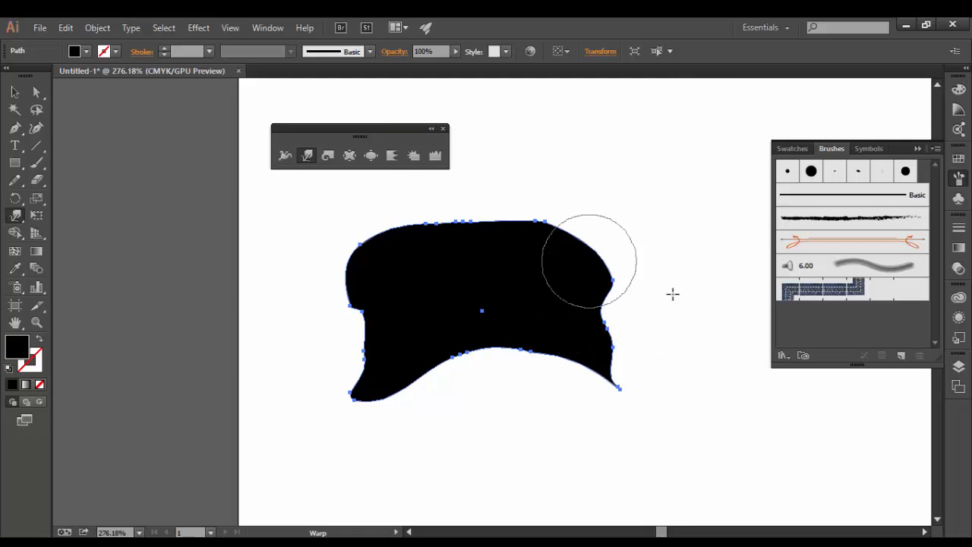
# Twirl spirals into the shape's top, bottom and right edges and its lower-left lobe.
pyautogui.click(329, 156)
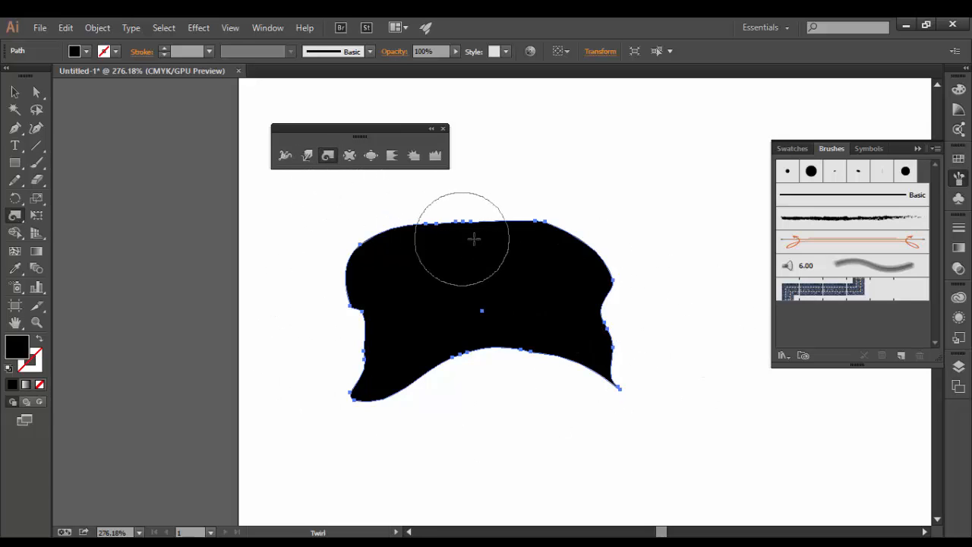
pyautogui.moveTo(506, 233); pyautogui.dragTo(506, 236)
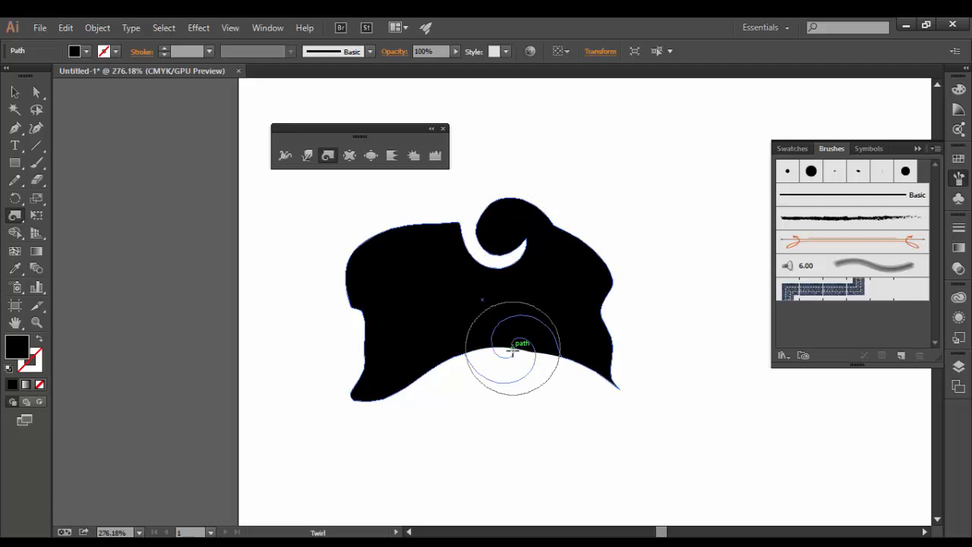
pyautogui.moveTo(512, 350); pyautogui.dragTo(513, 349)
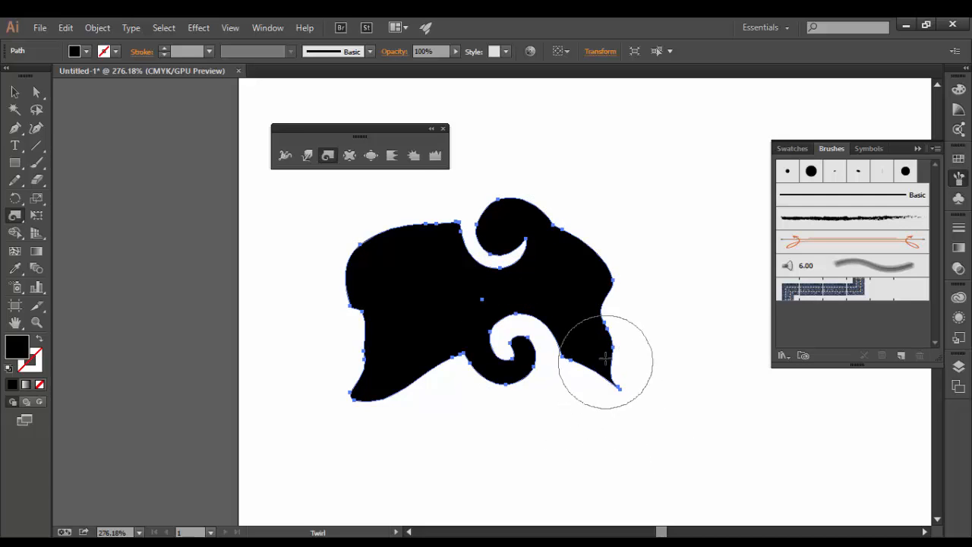
pyautogui.moveTo(601, 304); pyautogui.dragTo(591, 303)
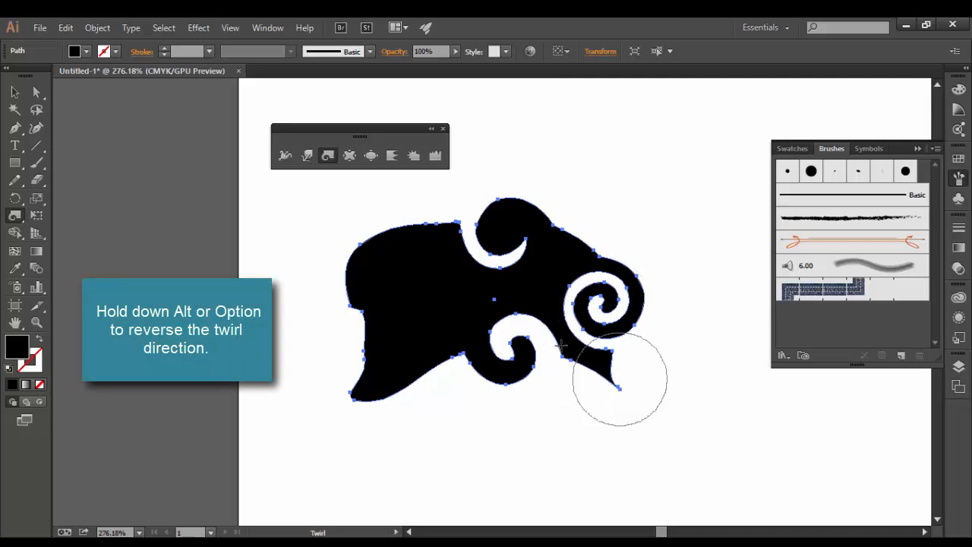
pyautogui.moveTo(372, 397); pyautogui.dragTo(370, 394)
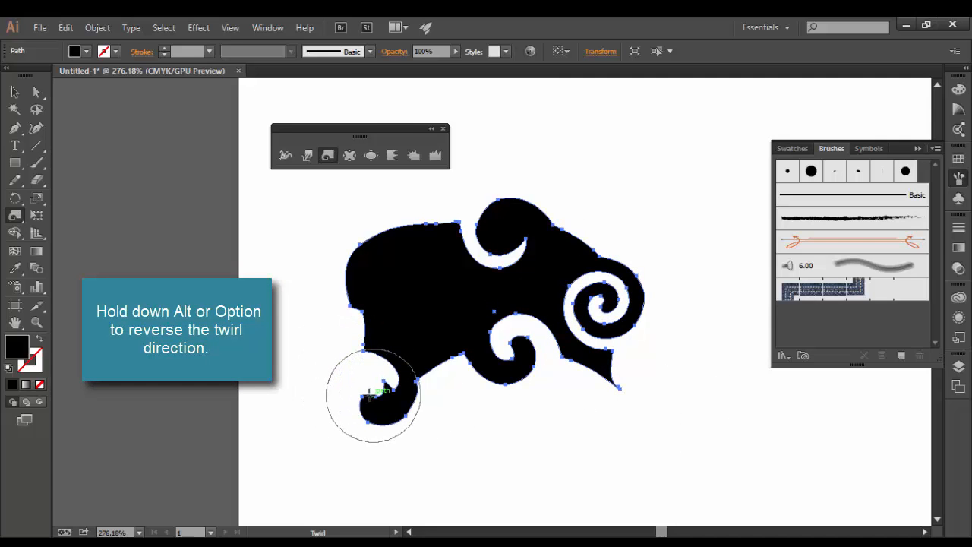
# Open the Twirl Tool options and cancel them without changing any settings.
pyautogui.doubleClick(330, 159)
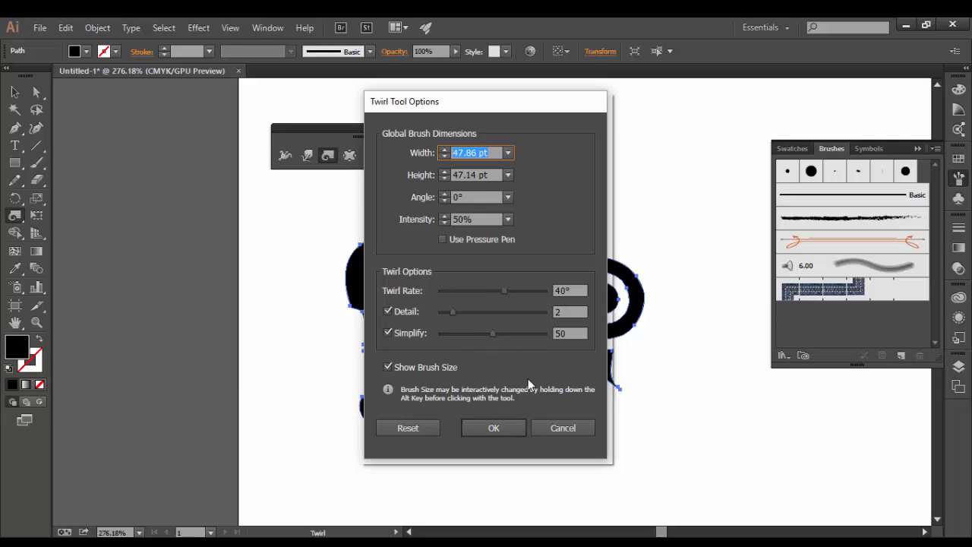
pyautogui.click(560, 429)
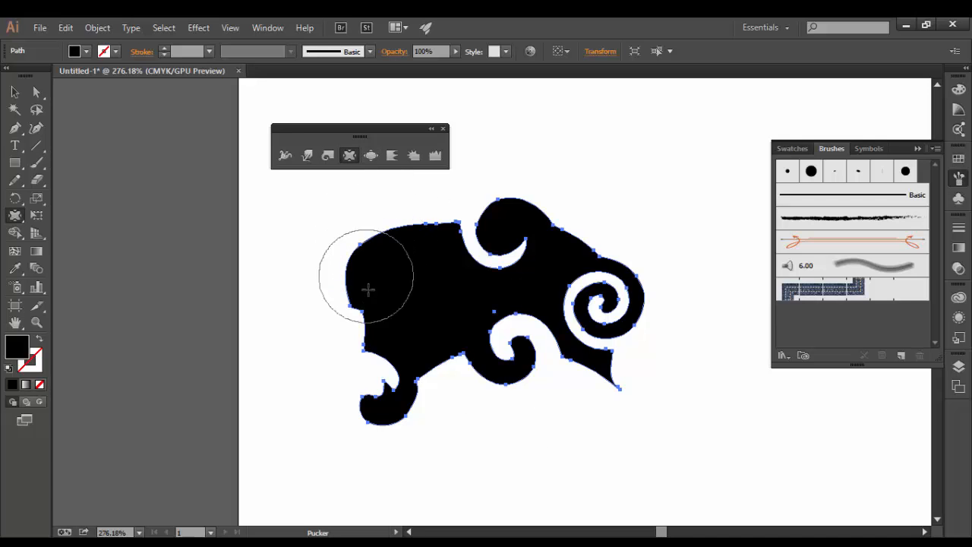
# Pucker the lower swirl, the lower-left lobe and the right swirl into tighter, pointed shapes.
pyautogui.moveTo(512, 369); pyautogui.dragTo(523, 374)
pyautogui.moveTo(398, 400); pyautogui.dragTo(378, 408)
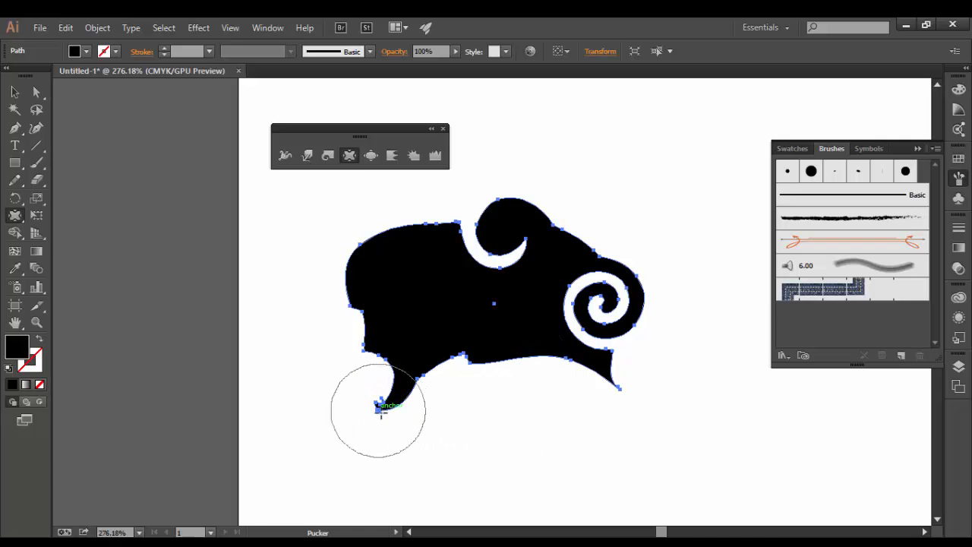
pyautogui.moveTo(635, 384)
pyautogui.mouseDown()
pyautogui.moveTo(612, 364)
pyautogui.moveTo(616, 395)
pyautogui.moveTo(608, 357)
pyautogui.mouseUp()
# Set the Pucker Tool intensity to 20%.
pyautogui.doubleClick(350, 155)
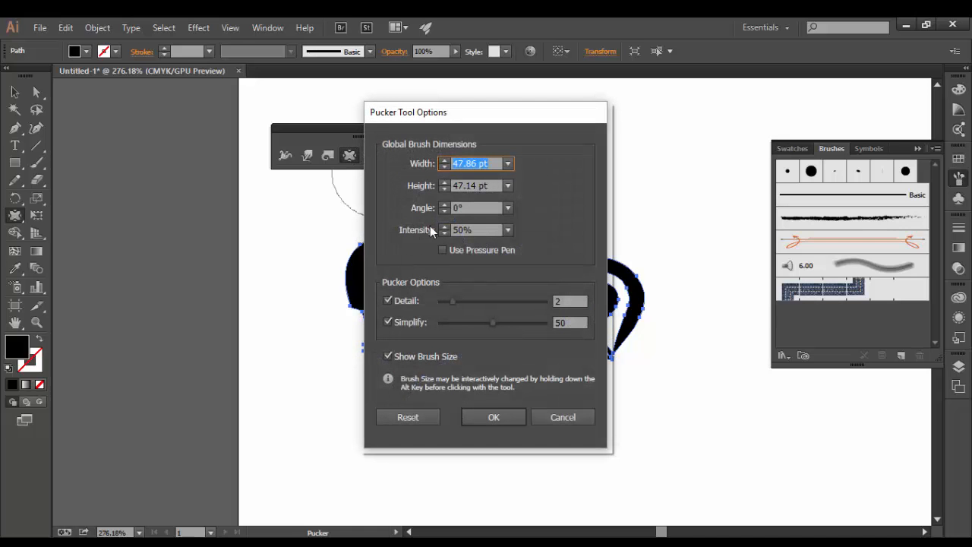
pyautogui.click(445, 232)
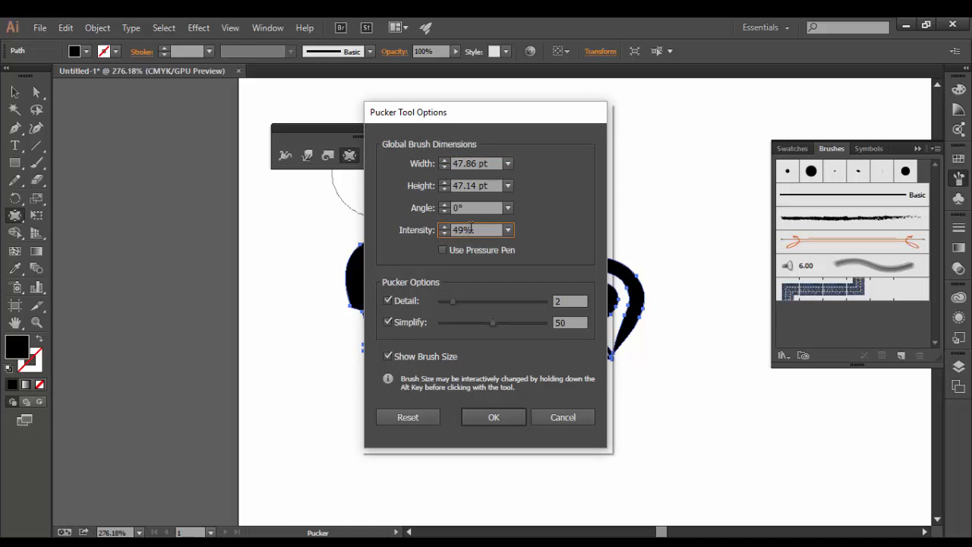
pyautogui.click(512, 230)
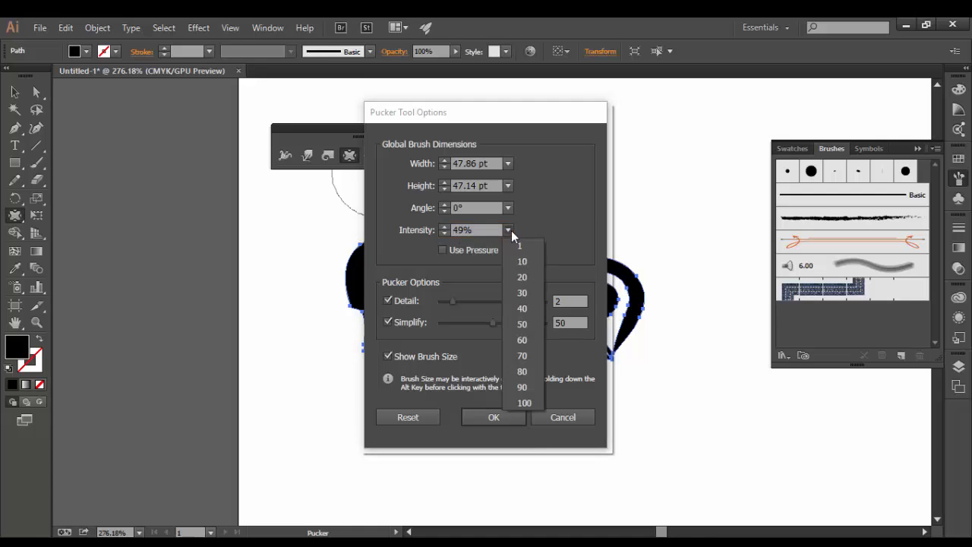
pyautogui.click(522, 278)
pyautogui.click(469, 417)
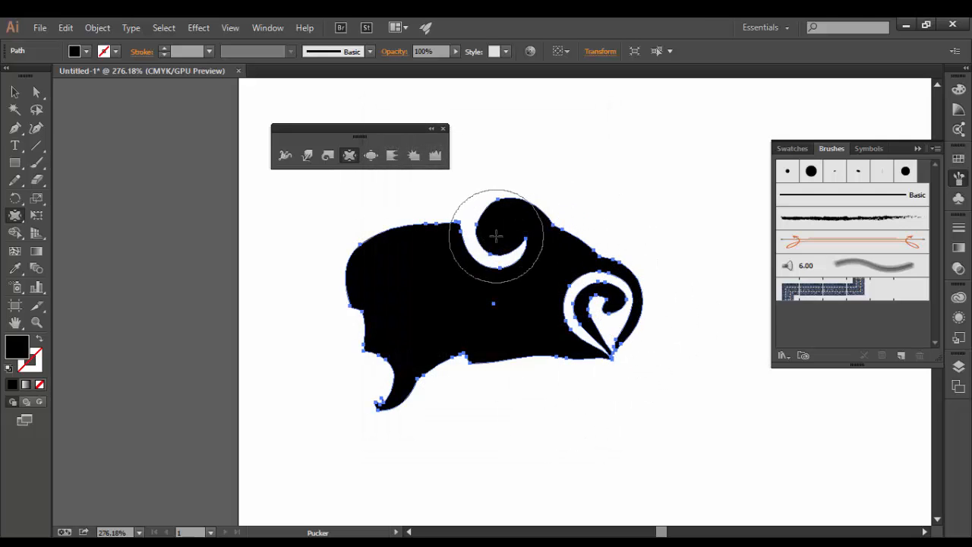
# Pucker the top swirl, the dome of the left lobe and the bottom edge beside the tail.
pyautogui.moveTo(494, 233); pyautogui.dragTo(495, 245)
pyautogui.moveTo(421, 238); pyautogui.dragTo(413, 245)
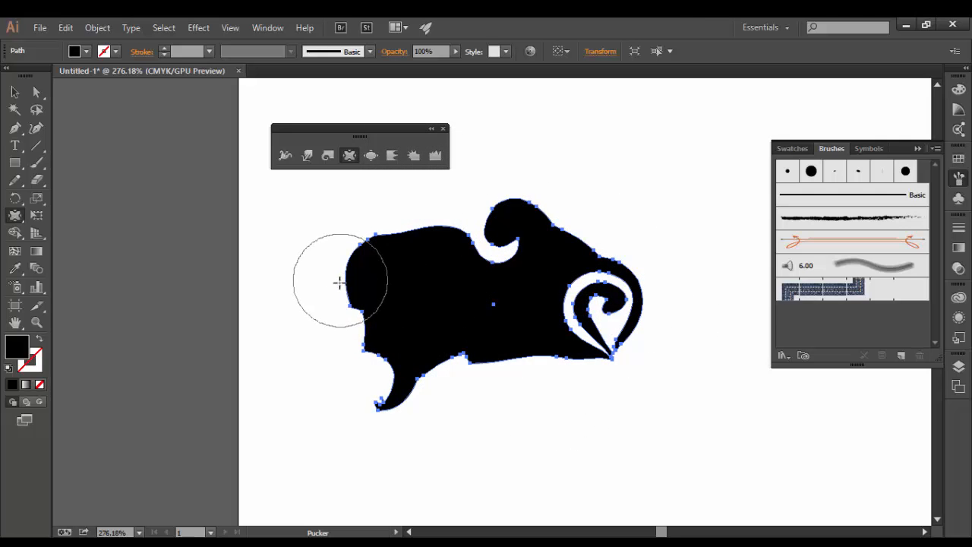
pyautogui.moveTo(435, 417); pyautogui.dragTo(456, 367)
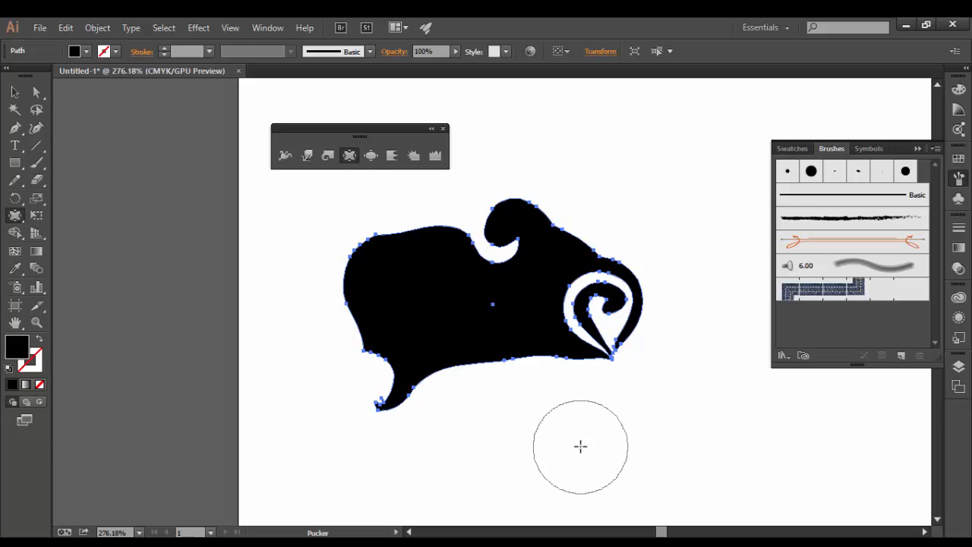
# Bloat the top swirl and upper-left lobe, set Bloat intensity to 10%, then bulge the lower-left notch and bottom edge.
pyautogui.click(372, 157)
pyautogui.moveTo(482, 271)
pyautogui.mouseDown()
pyautogui.moveTo(430, 238)
pyautogui.moveTo(398, 238)
pyautogui.moveTo(372, 243)
pyautogui.moveTo(343, 284)
pyautogui.moveTo(378, 268)
pyautogui.mouseUp()
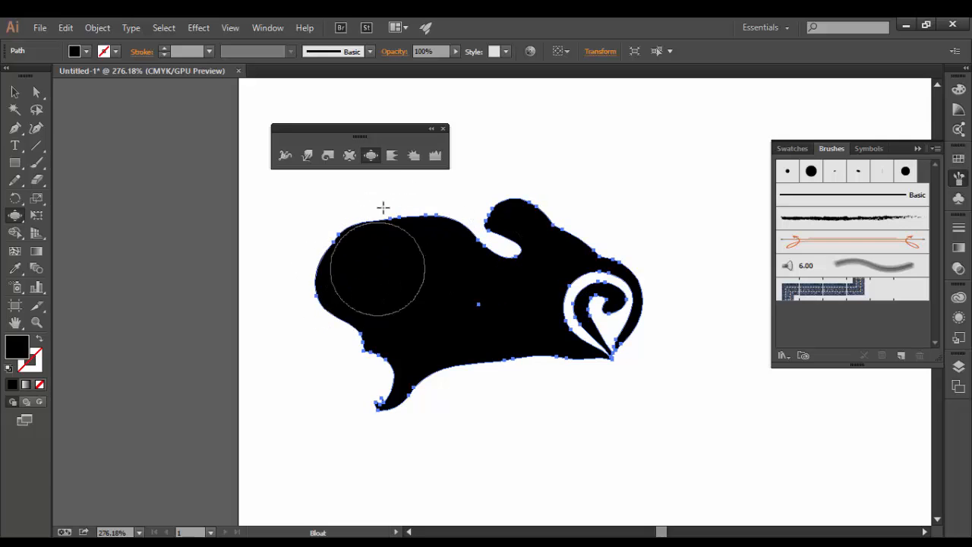
pyautogui.doubleClick(372, 155)
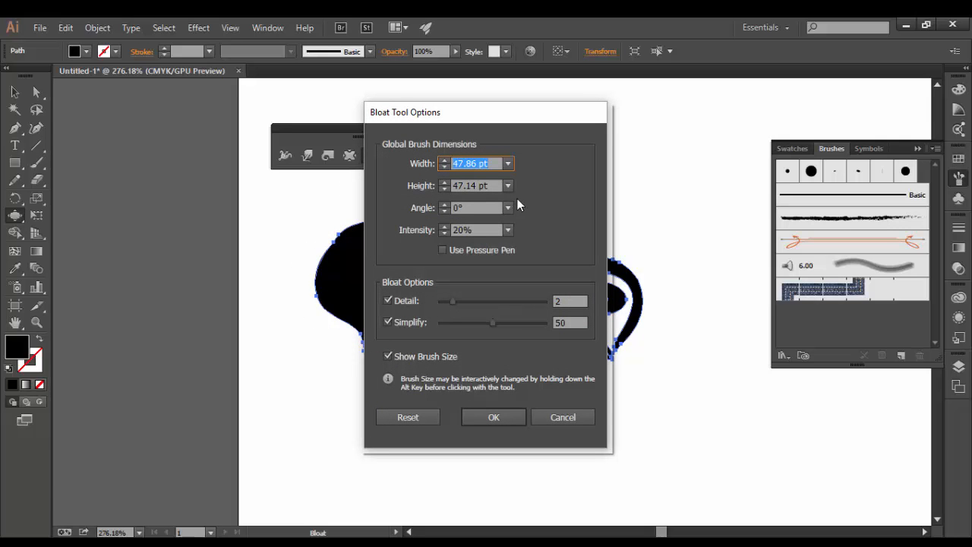
pyautogui.click(442, 233)
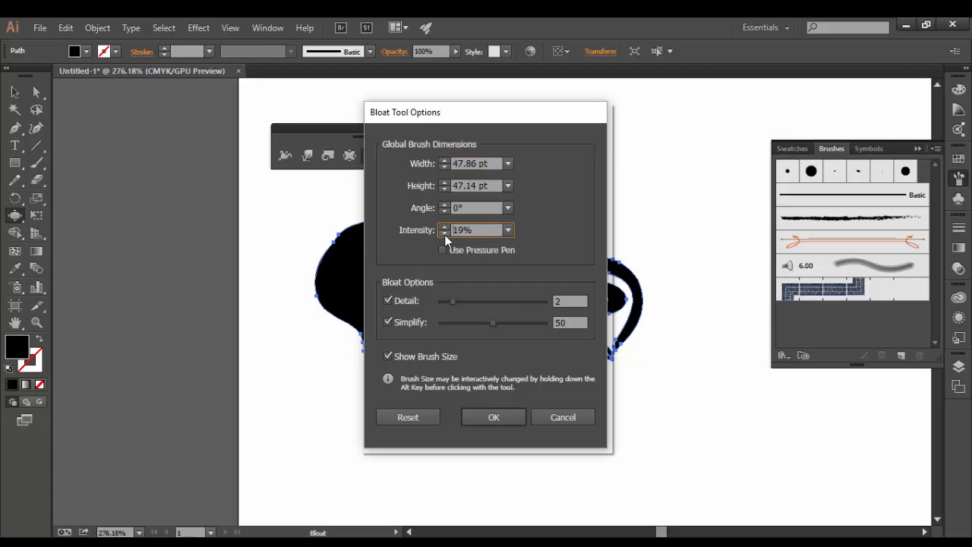
pyautogui.click(510, 229)
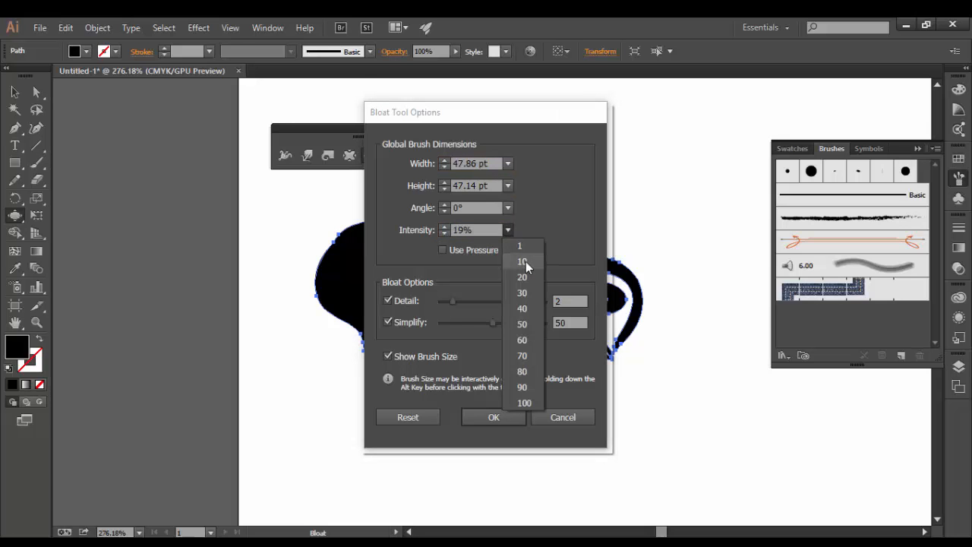
pyautogui.click(525, 262)
pyautogui.click(520, 425)
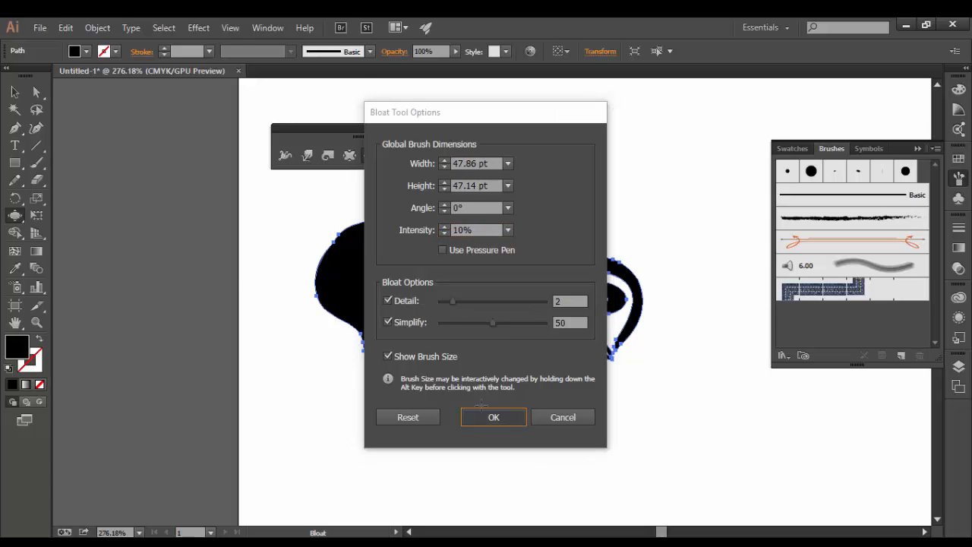
pyautogui.click(373, 358)
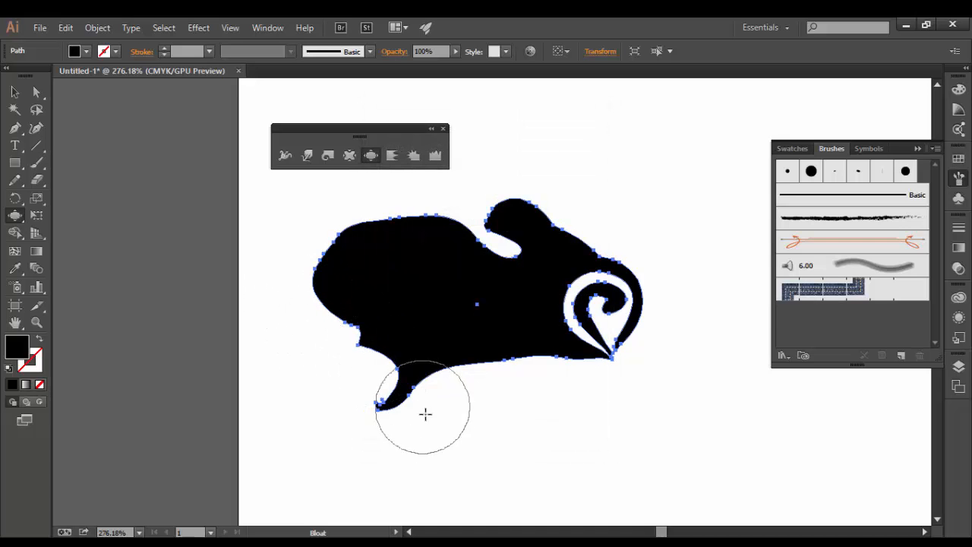
pyautogui.click(538, 353)
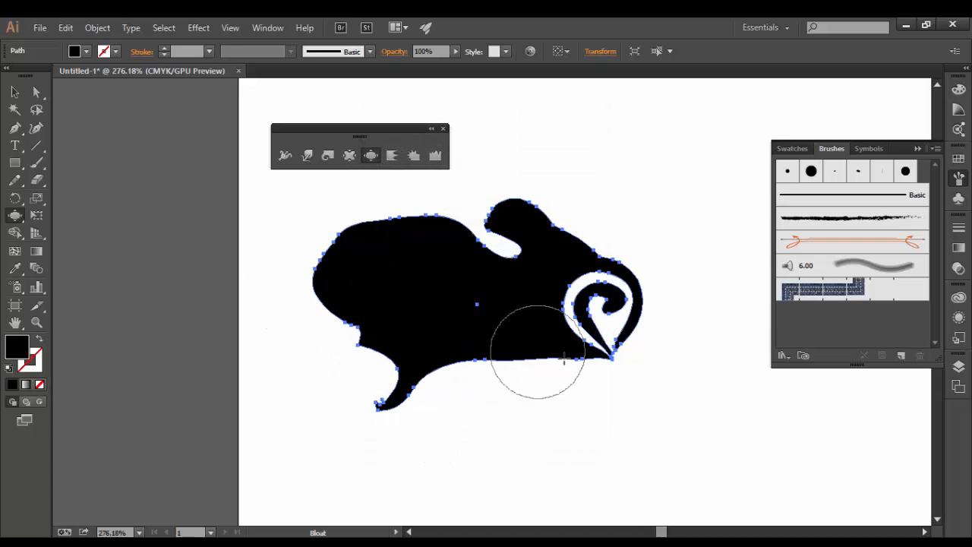
# Scallop the blob's top and left edges into fine ridges with default settings, then deselect it.
pyautogui.doubleClick(392, 157)
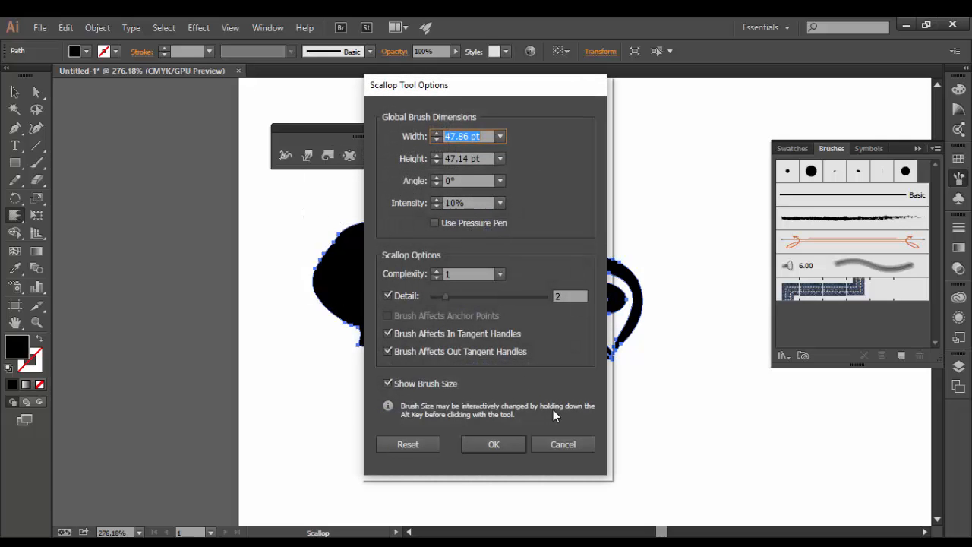
pyautogui.click(572, 445)
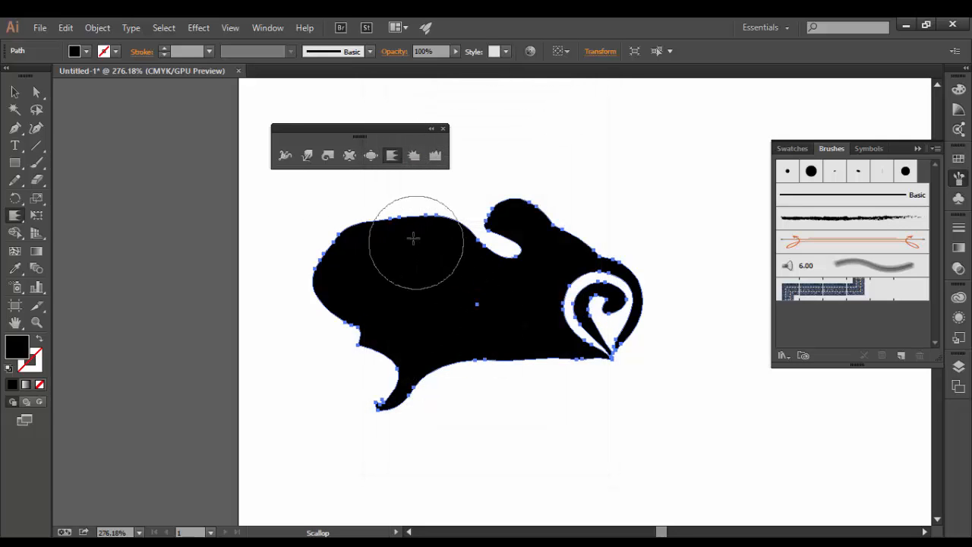
pyautogui.moveTo(414, 232)
pyautogui.mouseDown()
pyautogui.moveTo(379, 226)
pyautogui.moveTo(361, 288)
pyautogui.moveTo(293, 319)
pyautogui.moveTo(362, 352)
pyautogui.moveTo(374, 417)
pyautogui.moveTo(430, 389)
pyautogui.moveTo(454, 357)
pyautogui.moveTo(460, 368)
pyautogui.mouseUp()
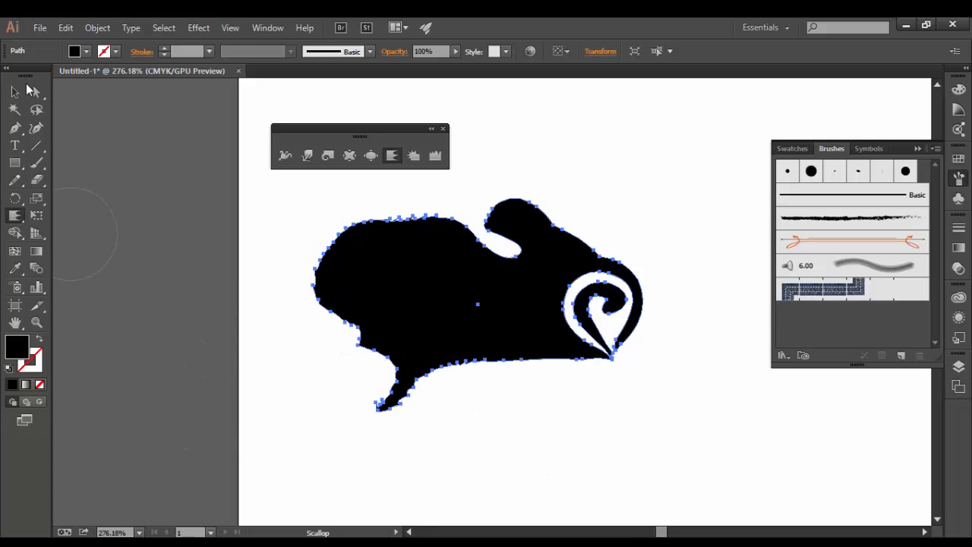
pyautogui.click(15, 91)
pyautogui.click(248, 323)
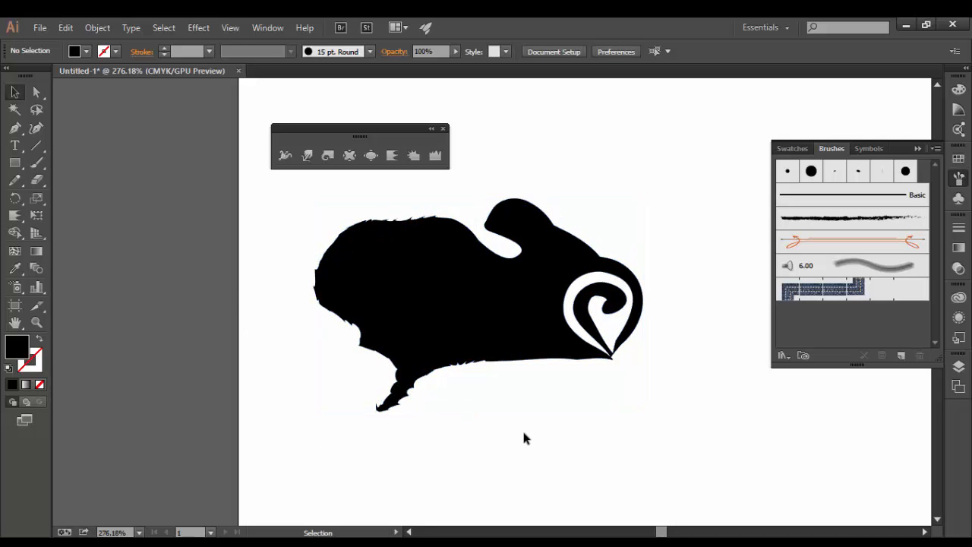
# Bloat the jagged top and lower-left edges into a smooth, rounded left side.
pyautogui.click(371, 155)
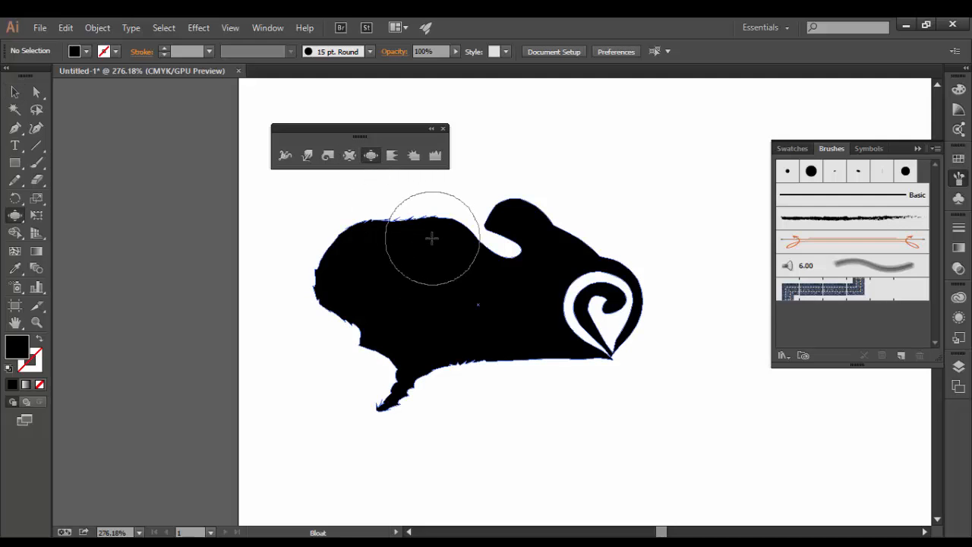
pyautogui.moveTo(413, 213)
pyautogui.mouseDown()
pyautogui.moveTo(341, 308)
pyautogui.moveTo(327, 349)
pyautogui.moveTo(340, 340)
pyautogui.moveTo(304, 339)
pyautogui.moveTo(314, 283)
pyautogui.moveTo(358, 243)
pyautogui.mouseUp()
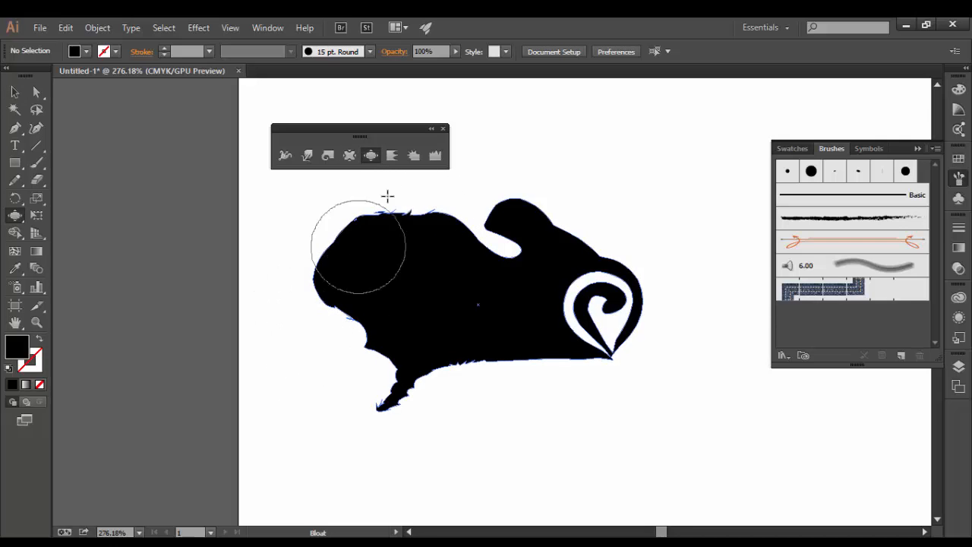
pyautogui.moveTo(406, 213)
pyautogui.mouseDown()
pyautogui.moveTo(352, 279)
pyautogui.moveTo(319, 299)
pyautogui.moveTo(348, 321)
pyautogui.moveTo(357, 354)
pyautogui.moveTo(378, 359)
pyautogui.moveTo(366, 387)
pyautogui.moveTo(363, 265)
pyautogui.mouseUp()
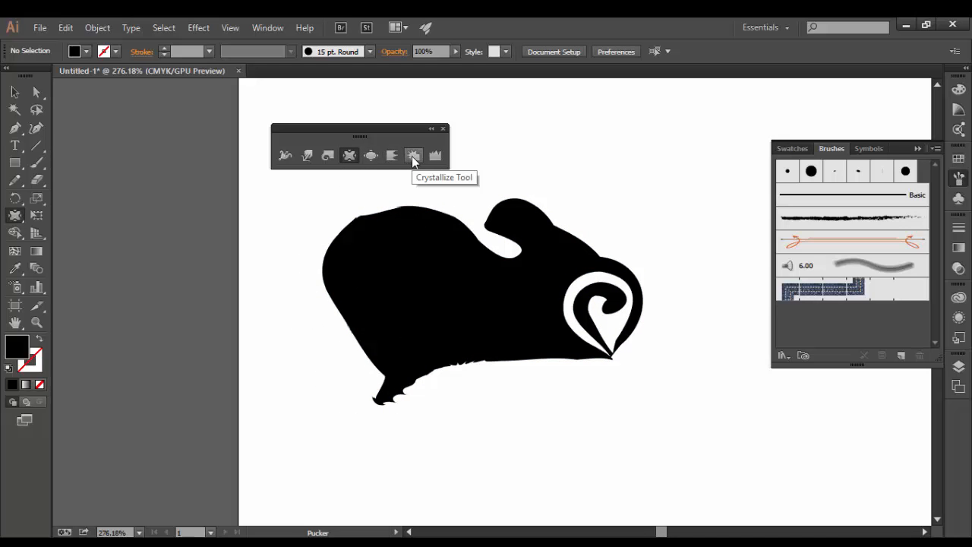
# Crystallize the head and neck into spikes and make the bottom edge jagged.
pyautogui.click(414, 159)
pyautogui.moveTo(484, 236)
pyautogui.mouseDown()
pyautogui.moveTo(499, 260)
pyautogui.moveTo(536, 217)
pyautogui.moveTo(596, 243)
pyautogui.mouseUp()
pyautogui.moveTo(521, 370); pyautogui.dragTo(531, 389)
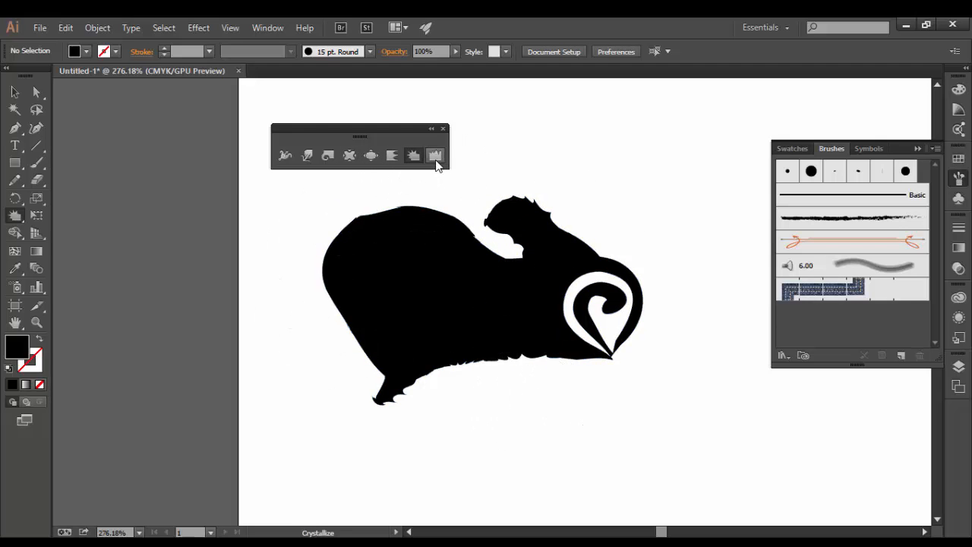
pyautogui.click(435, 156)
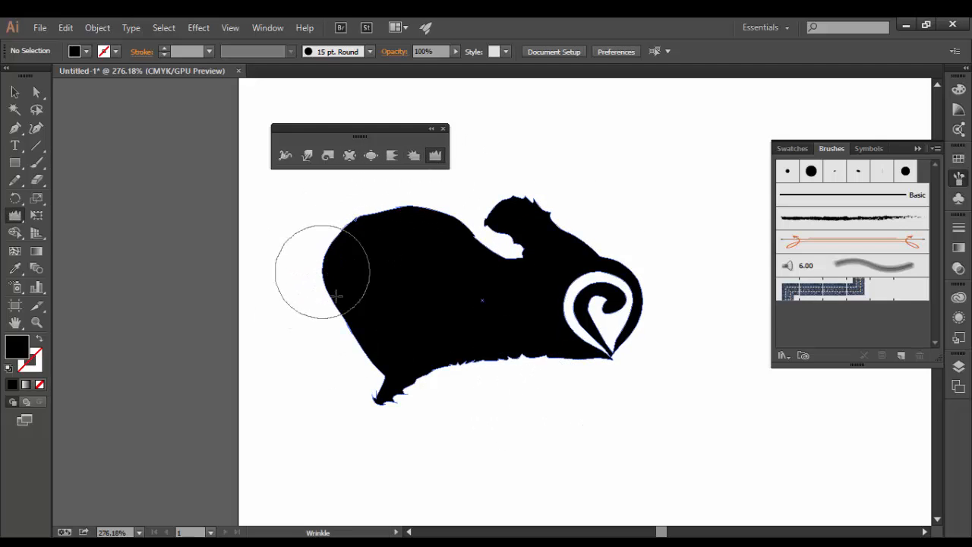
# Wrinkle the blob's left, bottom and top-left edges and the spiral's curls, then select the blob.
pyautogui.moveTo(358, 380)
pyautogui.mouseDown()
pyautogui.moveTo(360, 389)
pyautogui.moveTo(482, 371)
pyautogui.moveTo(594, 371)
pyautogui.moveTo(635, 388)
pyautogui.mouseUp()
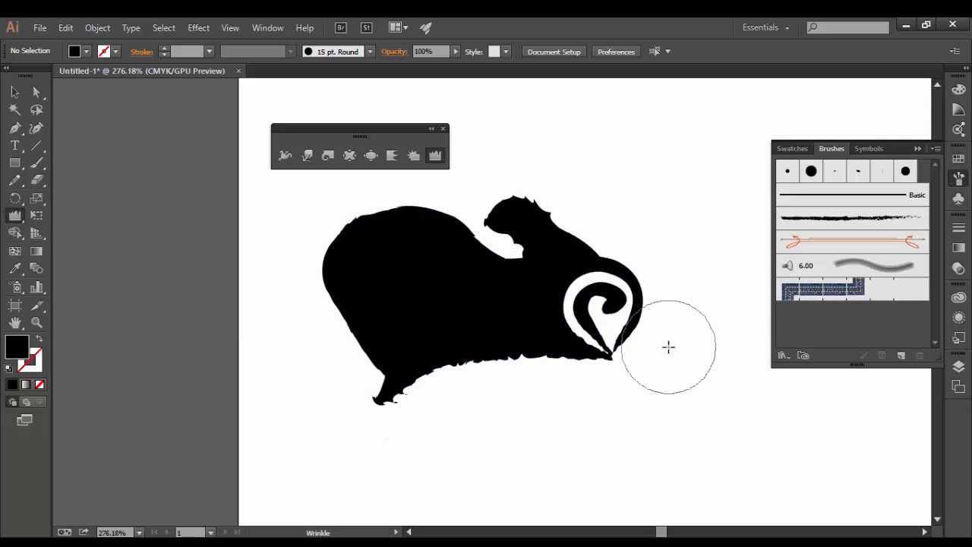
pyautogui.moveTo(602, 303)
pyautogui.mouseDown()
pyautogui.moveTo(616, 272)
pyautogui.moveTo(644, 280)
pyautogui.moveTo(642, 264)
pyautogui.moveTo(601, 247)
pyautogui.mouseUp()
pyautogui.moveTo(369, 206)
pyautogui.mouseDown()
pyautogui.moveTo(335, 243)
pyautogui.moveTo(304, 313)
pyautogui.moveTo(352, 385)
pyautogui.moveTo(361, 372)
pyautogui.moveTo(327, 313)
pyautogui.moveTo(365, 408)
pyautogui.mouseUp()
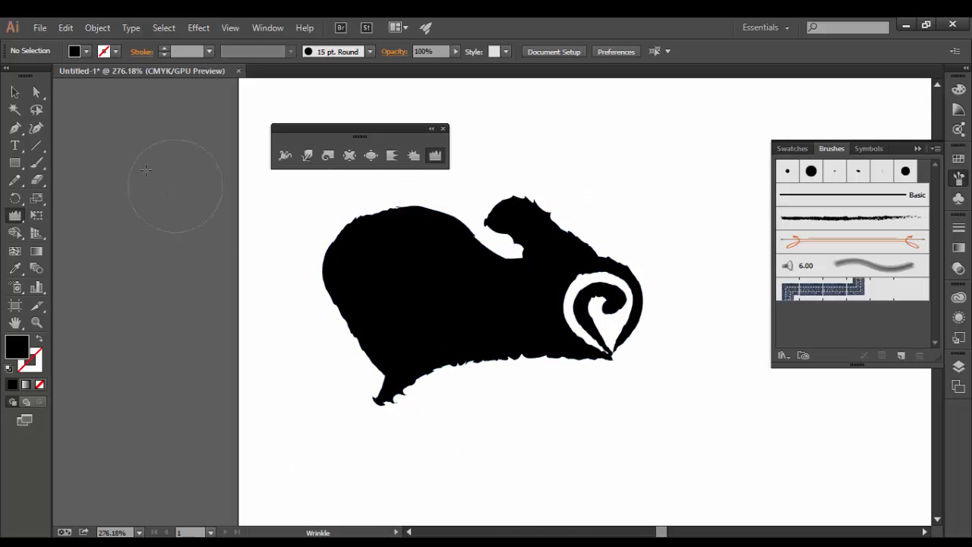
pyautogui.click(14, 92)
pyautogui.click(370, 281)
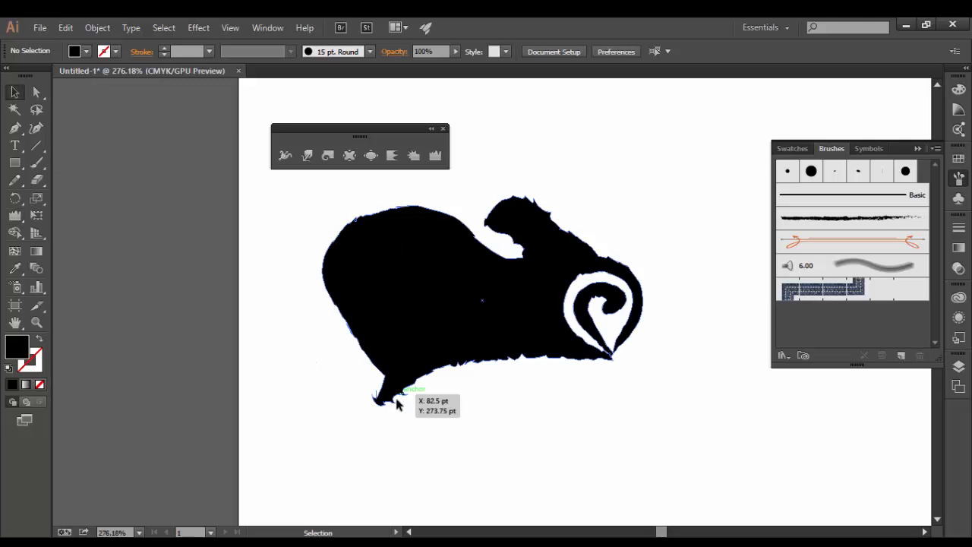
# Drag the black blob slightly down and to the right, then deselect it.
pyautogui.click(521, 445)
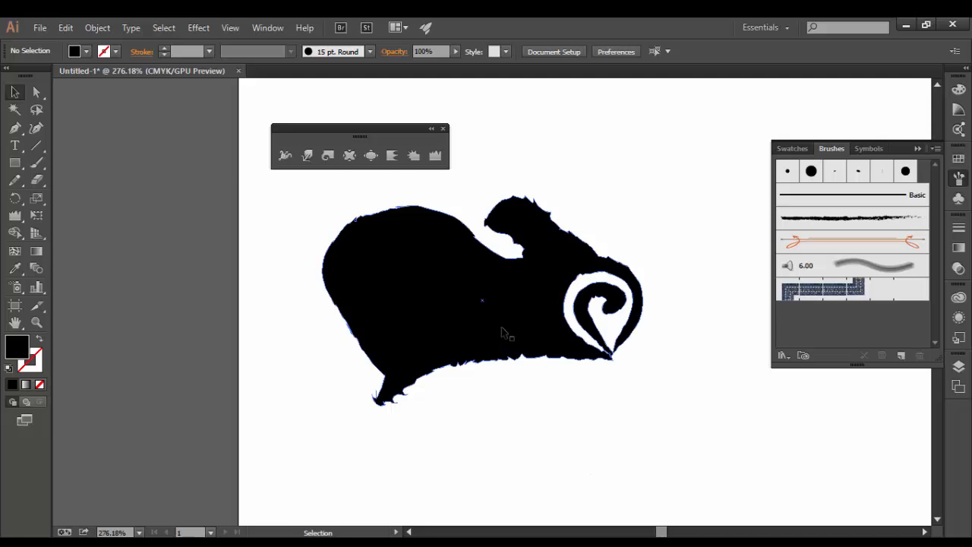
pyautogui.moveTo(534, 352); pyautogui.dragTo(545, 380)
pyautogui.click(642, 381)
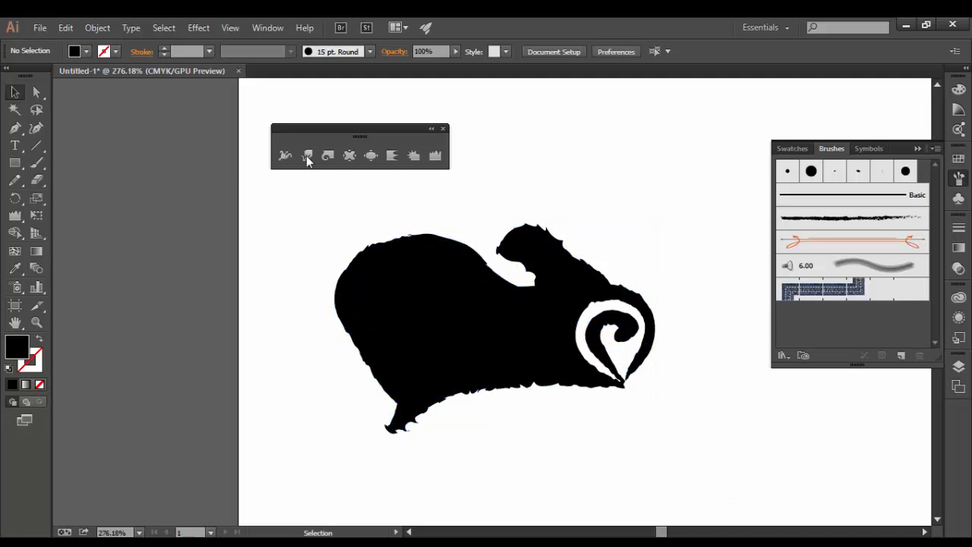